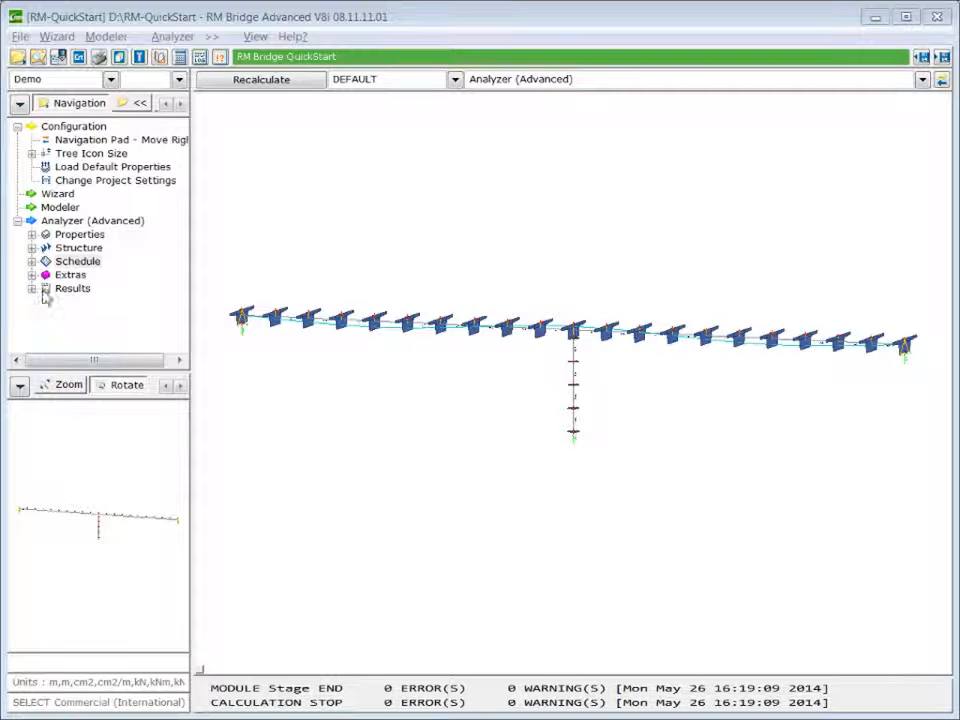
- Start a new load management entry named CS in the schedule's load definitions
left_click(36, 262)
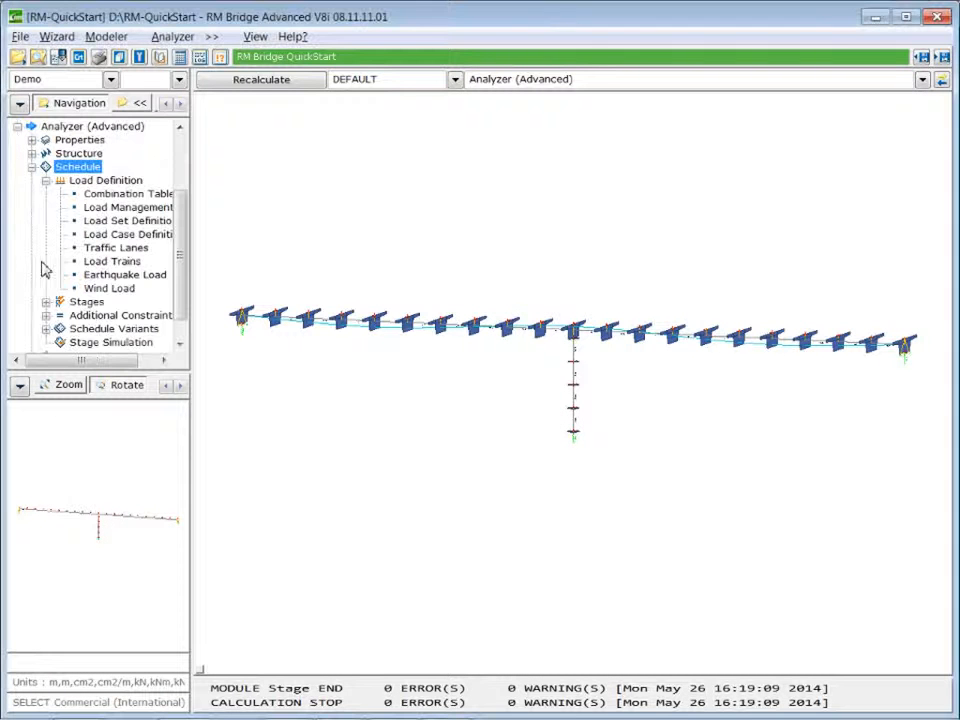
left_click(113, 181)
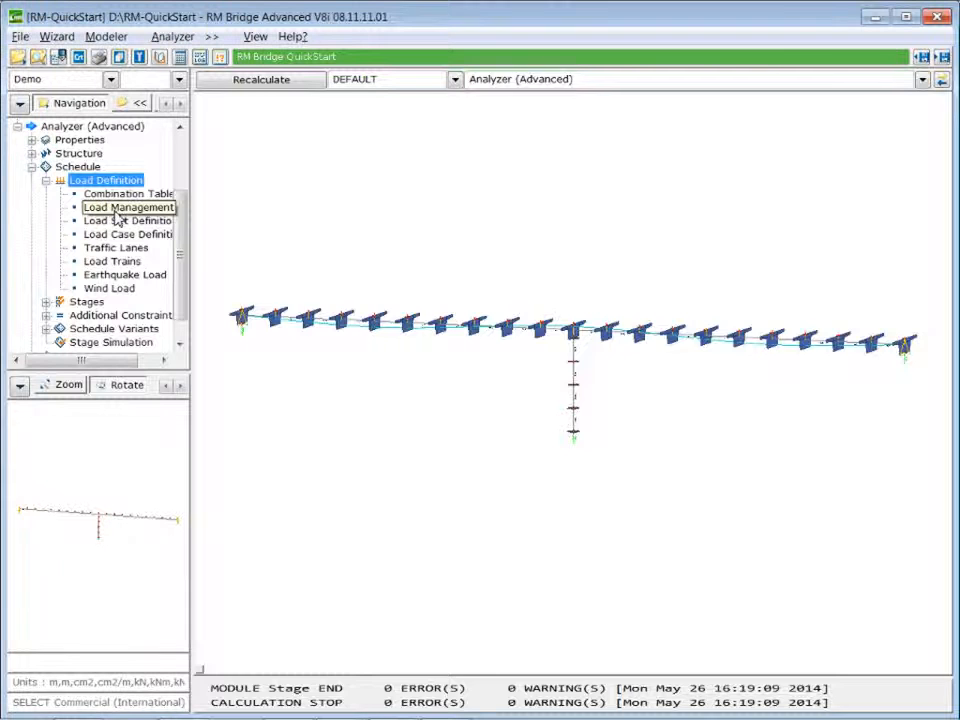
left_click(117, 209)
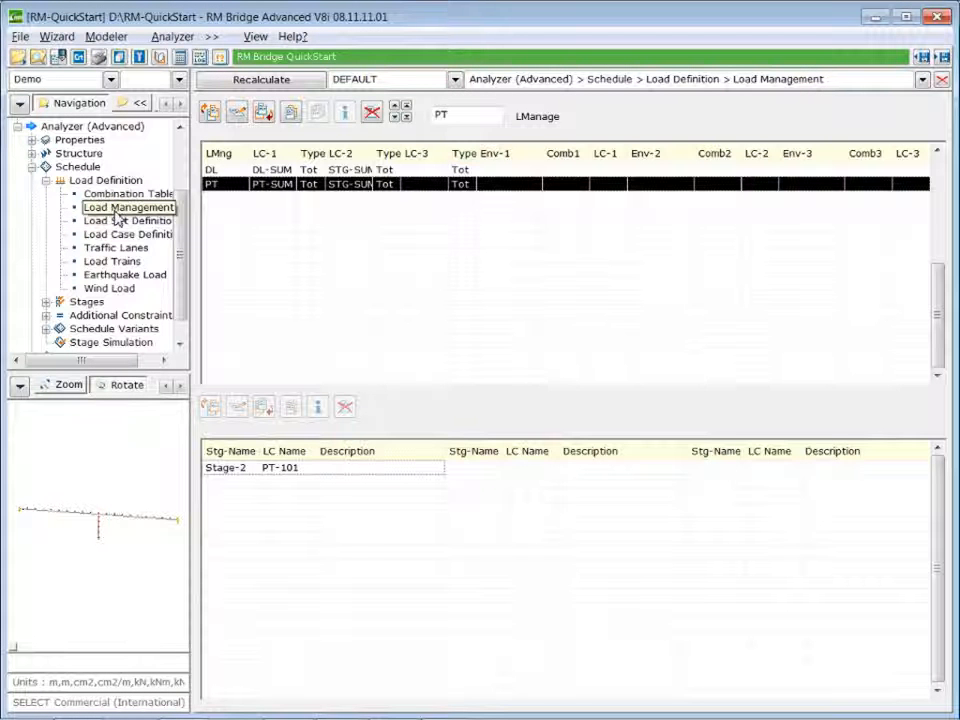
left_click(263, 112)
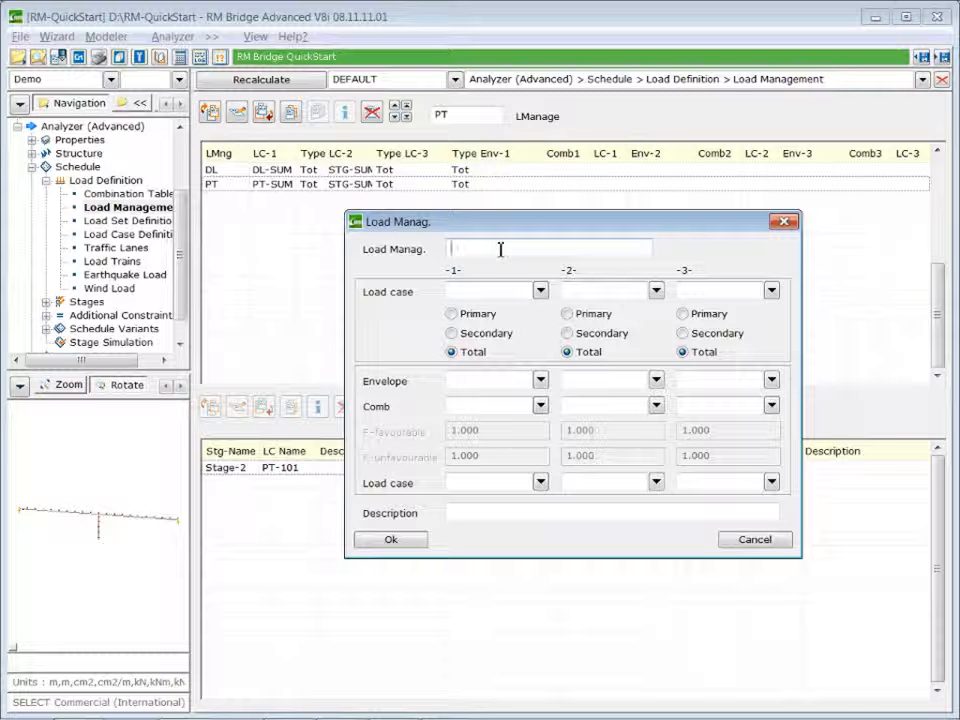
type("CS")
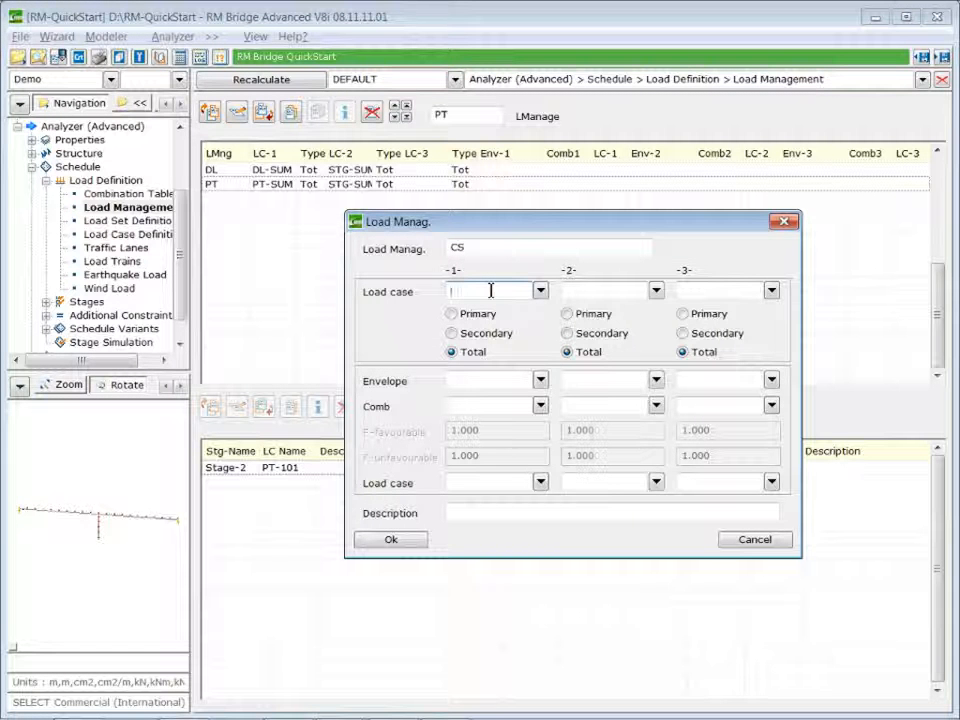
- Assign CS-SUM as the first load case and STG-SUM as the second for load management entry CS, and save it
left_click(491, 290)
type("CS")
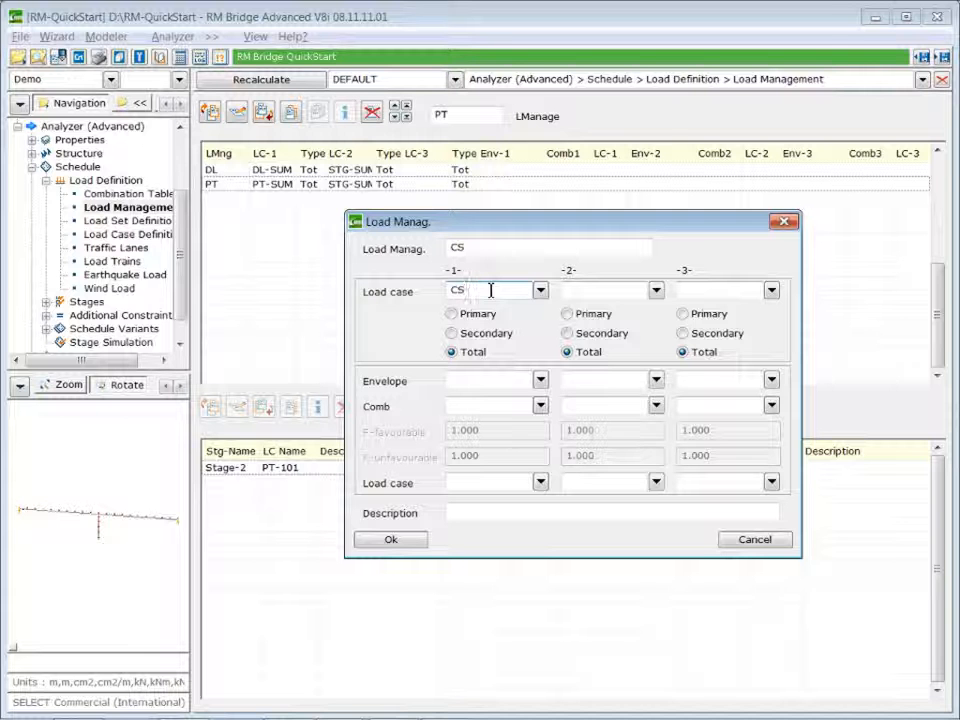
type("-SUM")
left_click(596, 291)
type("S")
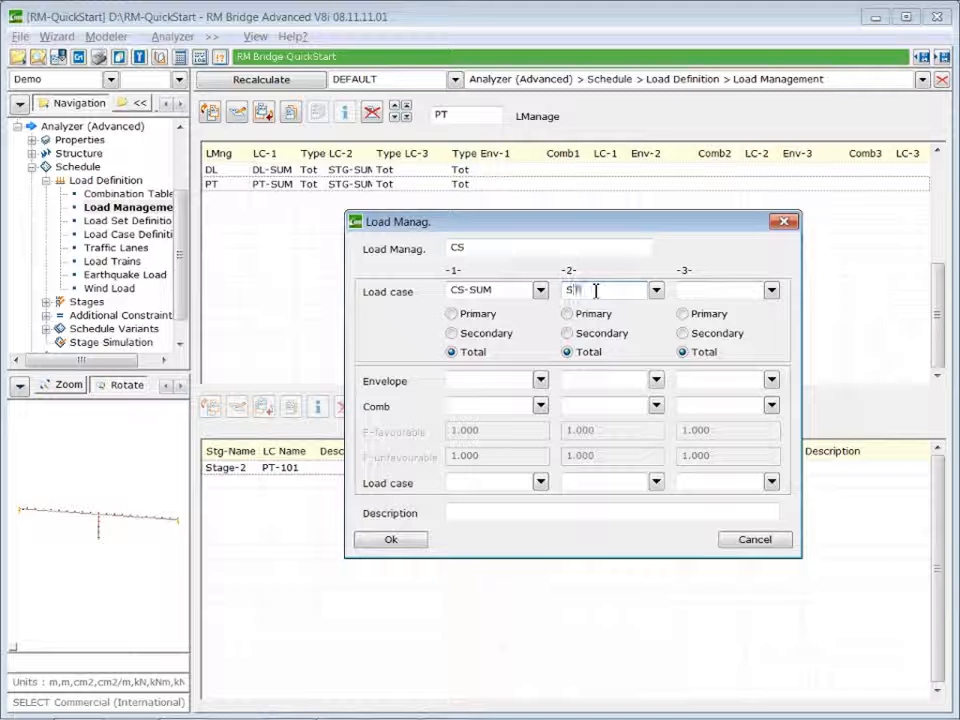
type("TG-SUM")
left_click(389, 541)
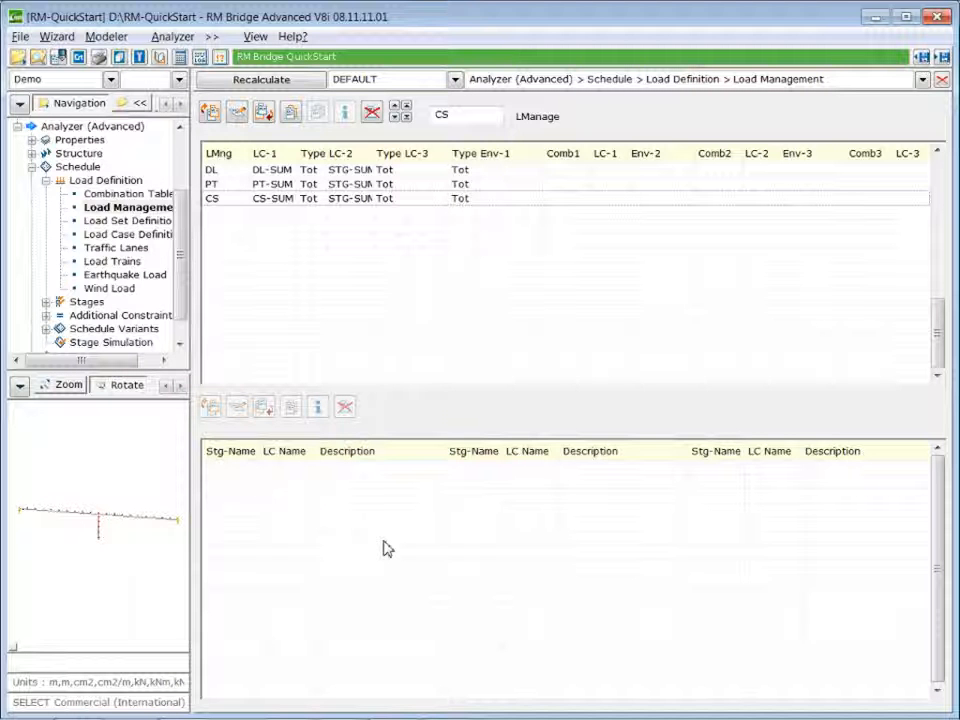
- Add a load case named CS-STG1 with permanent duration, assigned to load management CS
left_click(141, 235)
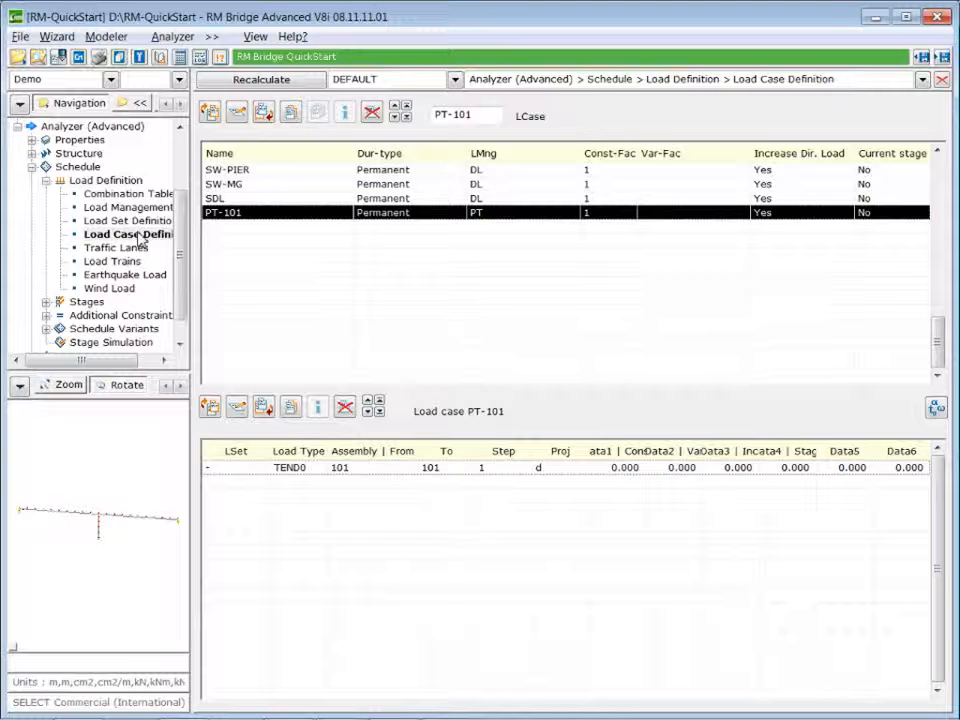
left_click(263, 112)
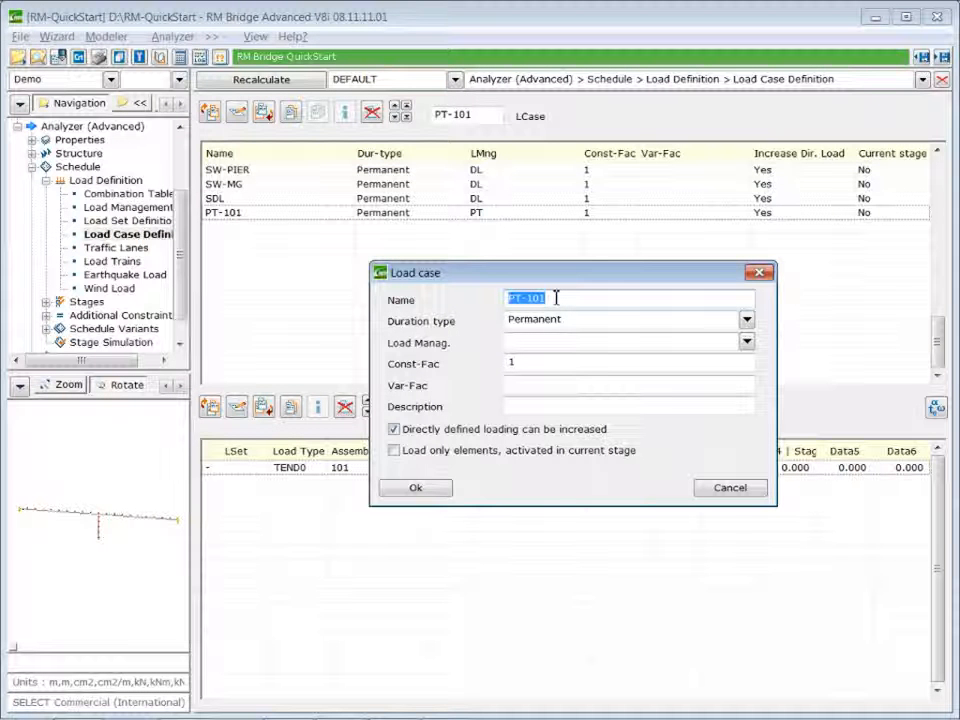
type("CS-S")
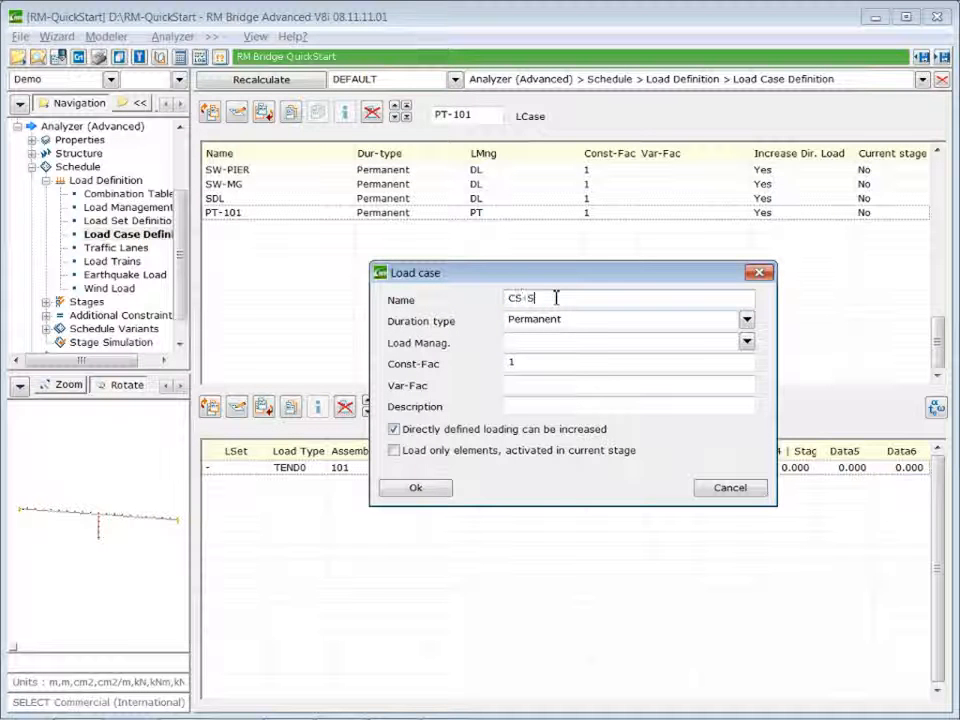
type("TG1")
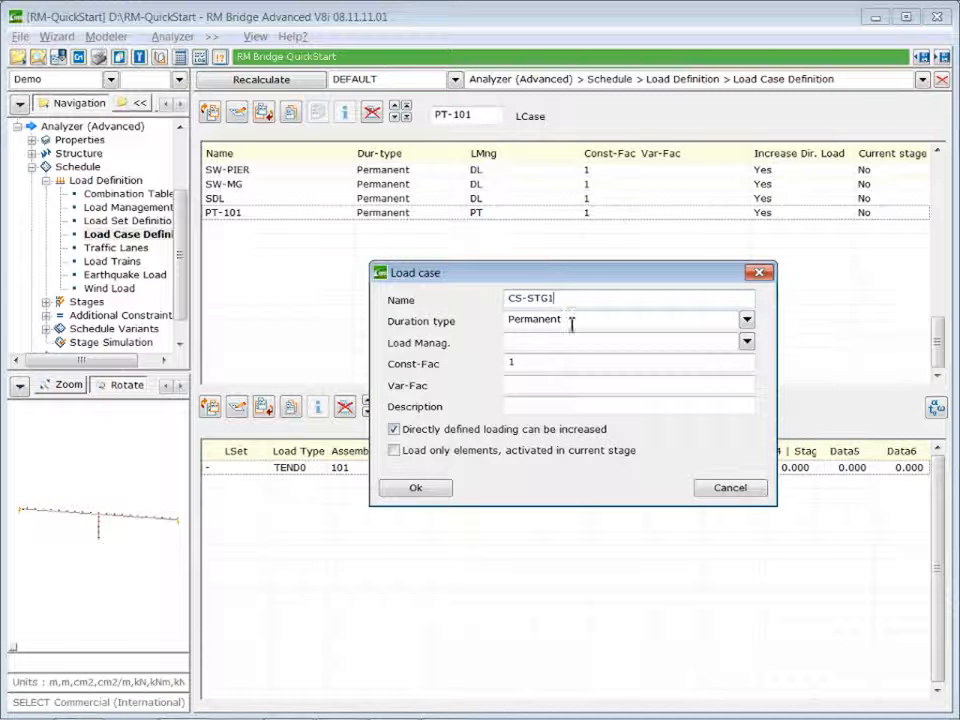
left_click(581, 319)
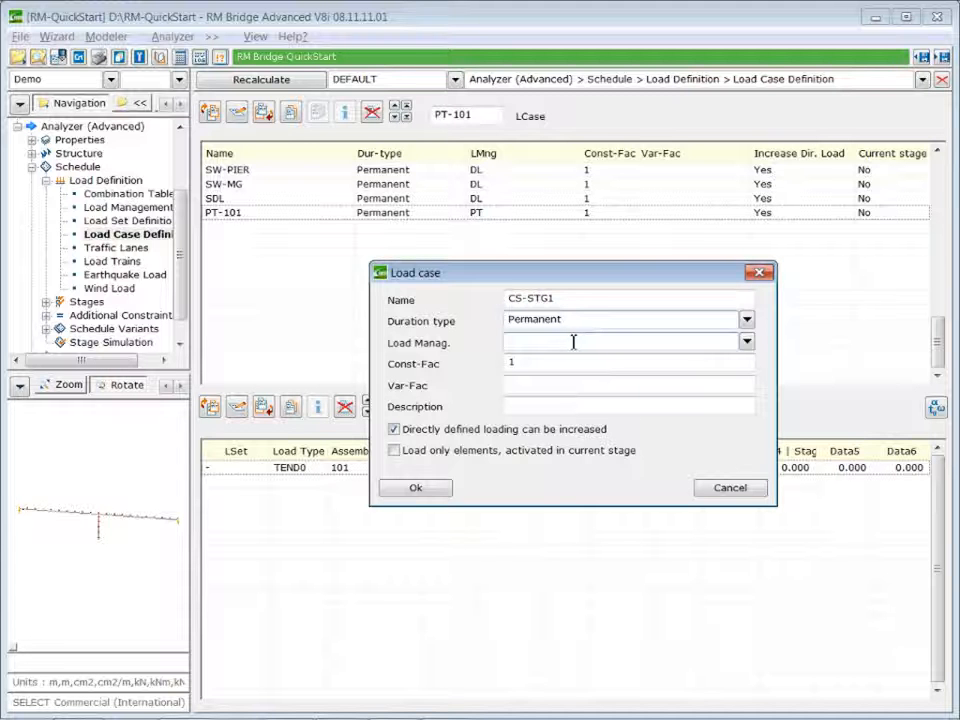
left_click(747, 343)
left_click(418, 368)
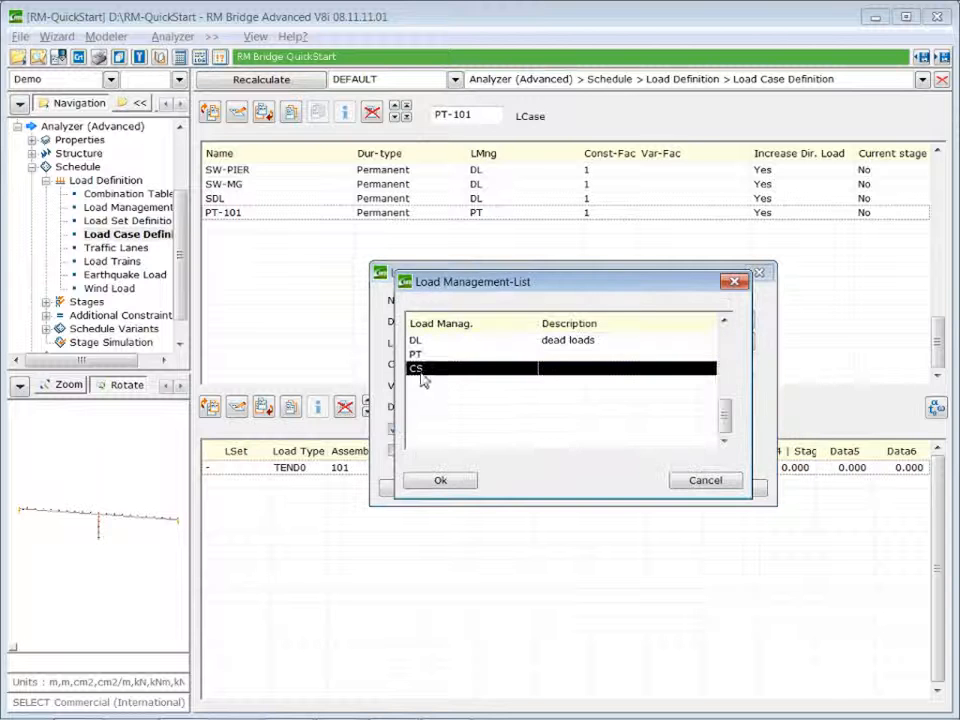
left_click(440, 481)
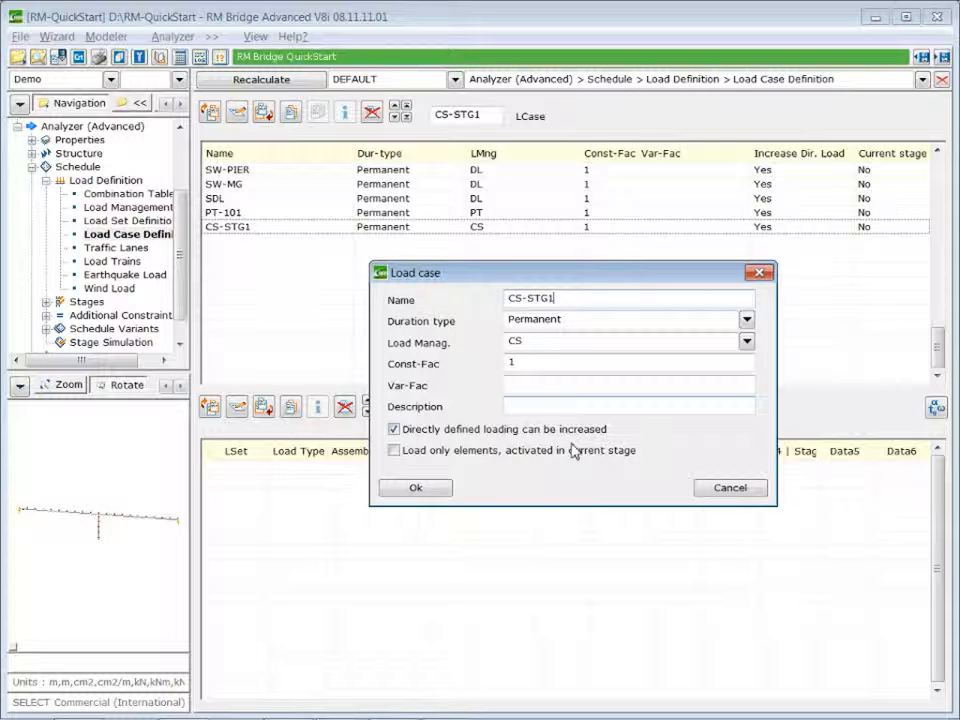
- Give load case CS-STG1 the description "creep & shrinkage - stage 1"
left_click(545, 405)
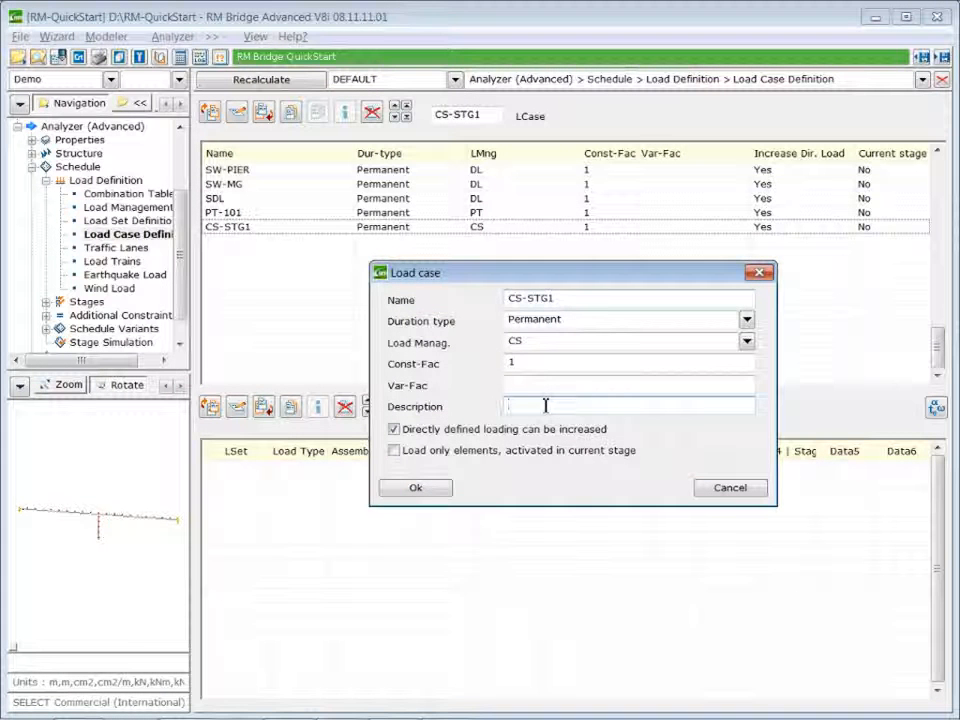
type("dcree")
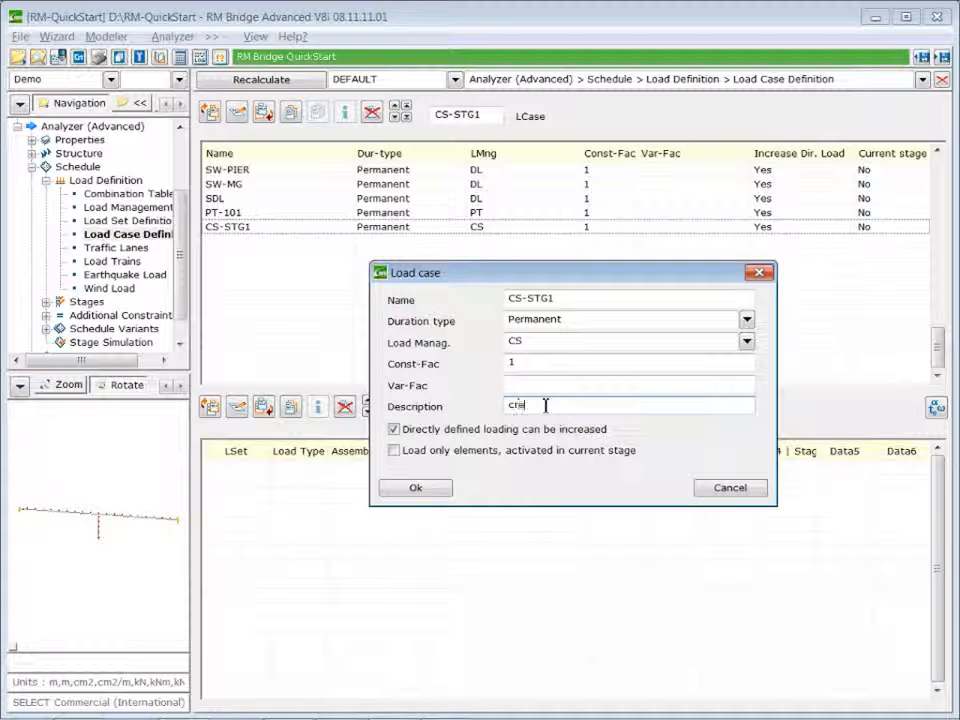
type("p 8 shr")
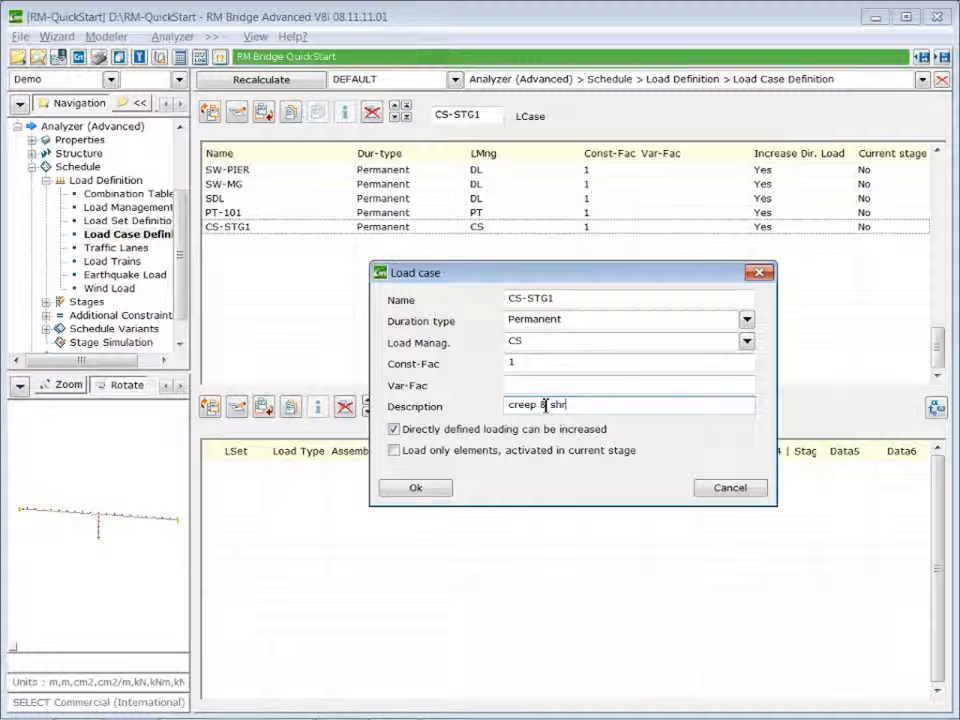
type("inkage - stage 1")
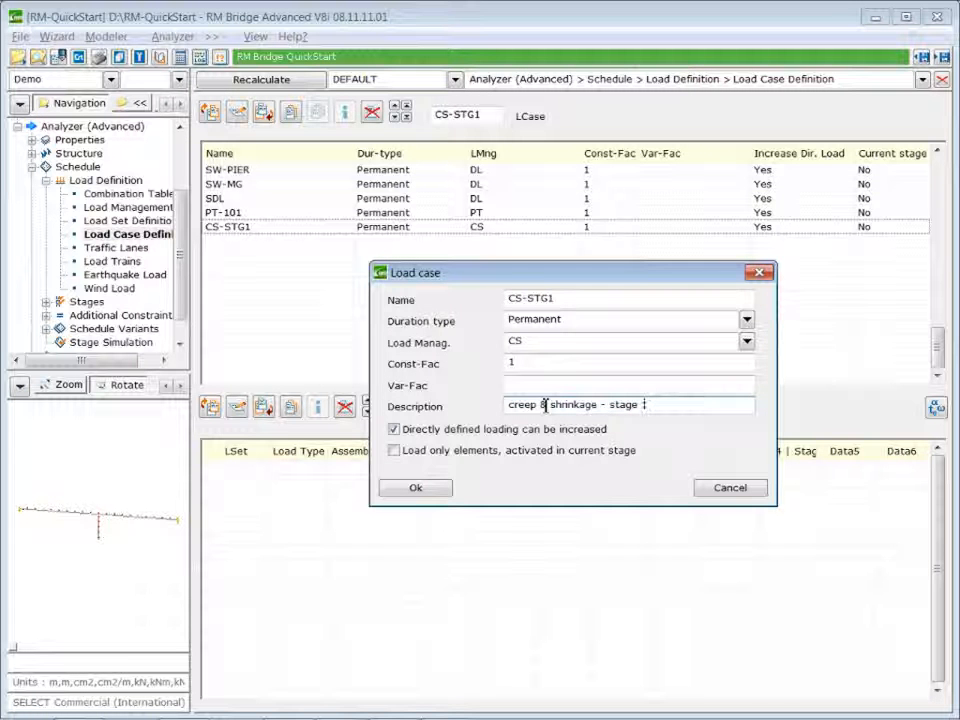
left_click(416, 489)
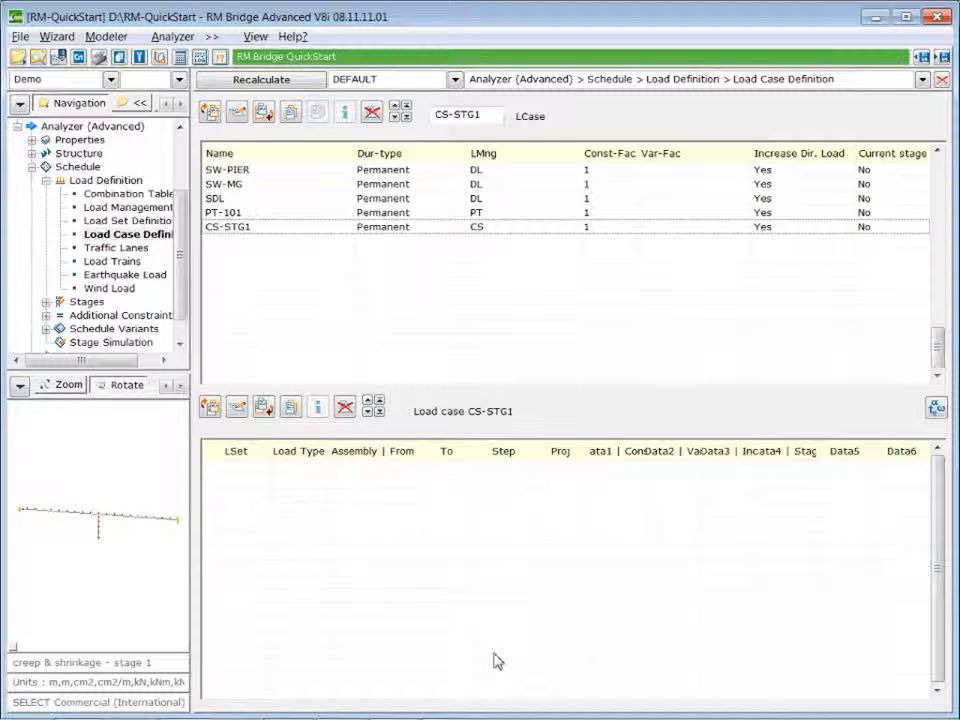
- Copy load case CS-STG1 as CS-STG2 with the description "creep & shrinkage - stage 2"
left_click(378, 232)
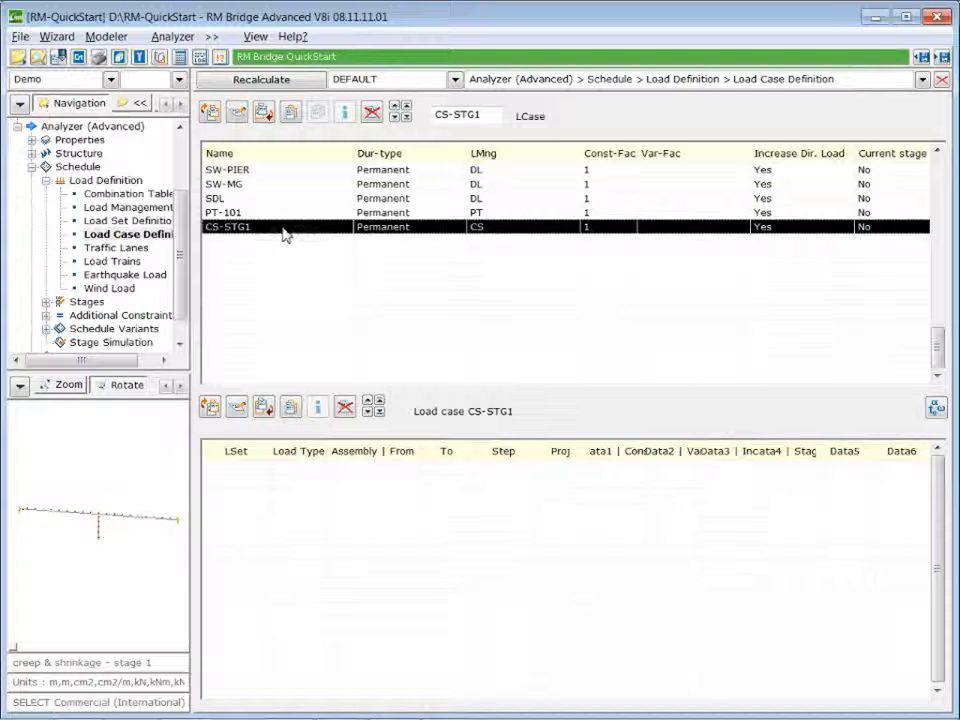
left_click(290, 112)
left_click(564, 311)
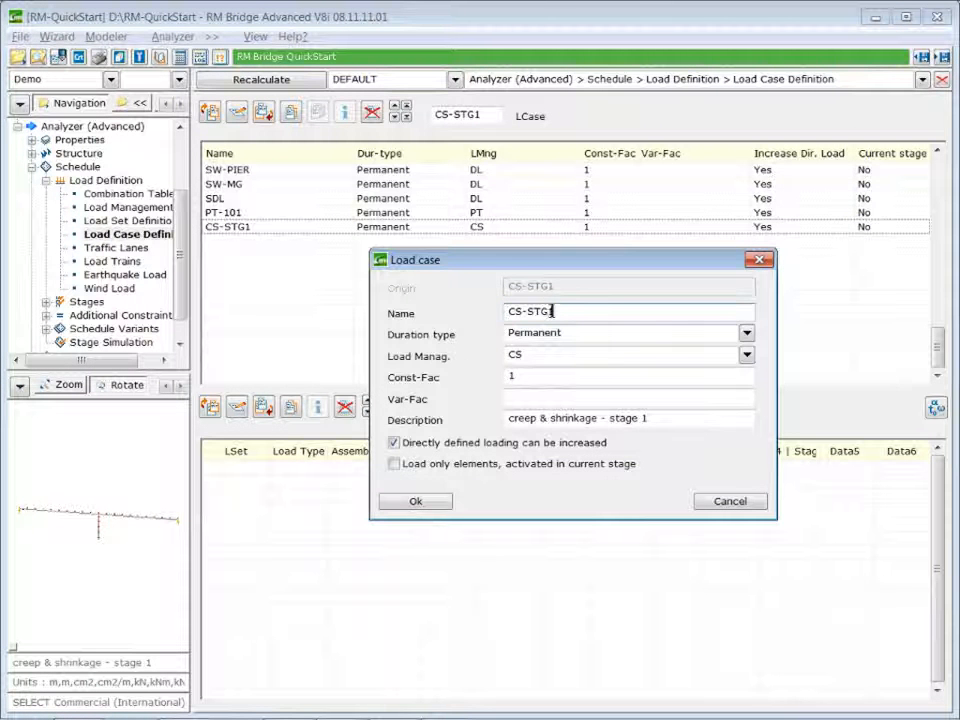
key("shift+Left")
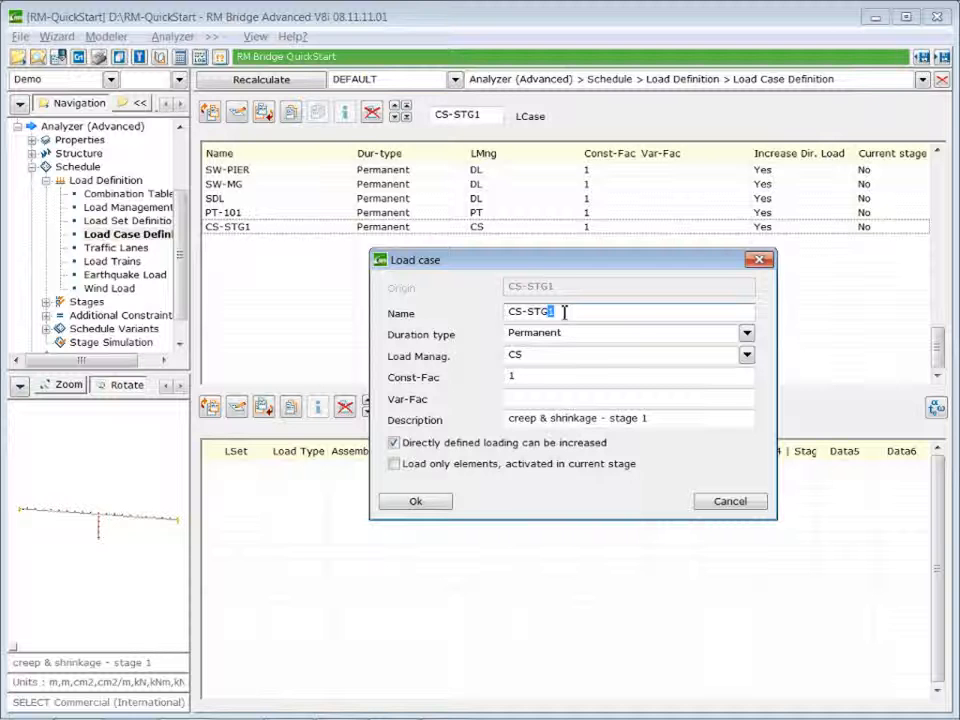
type("2")
triple_click(648, 419)
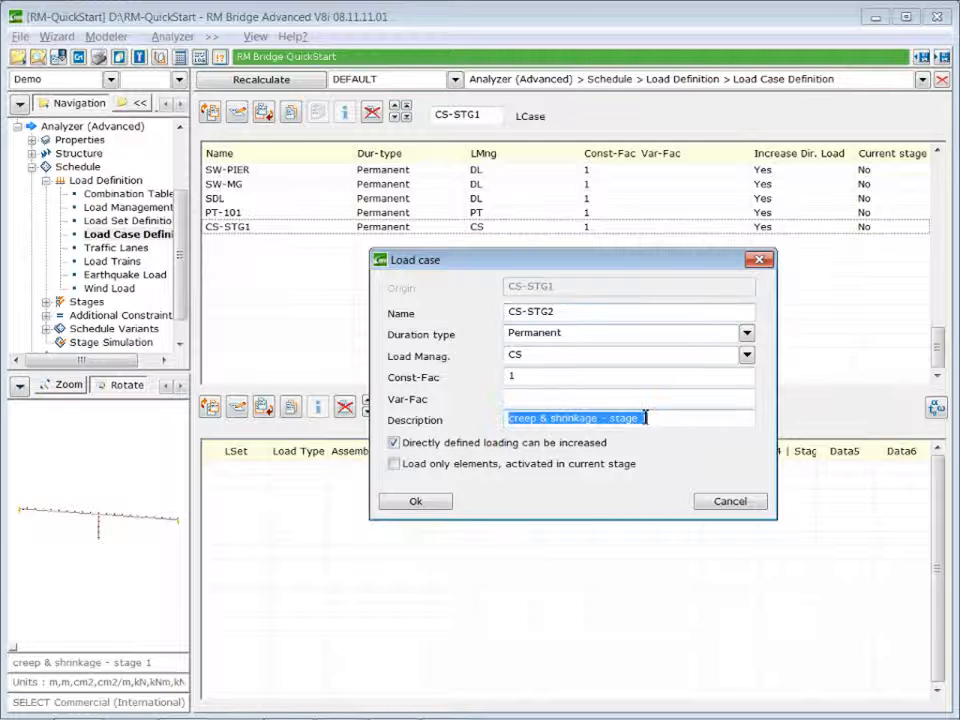
left_click(646, 418)
key("BackSpace")
type("2")
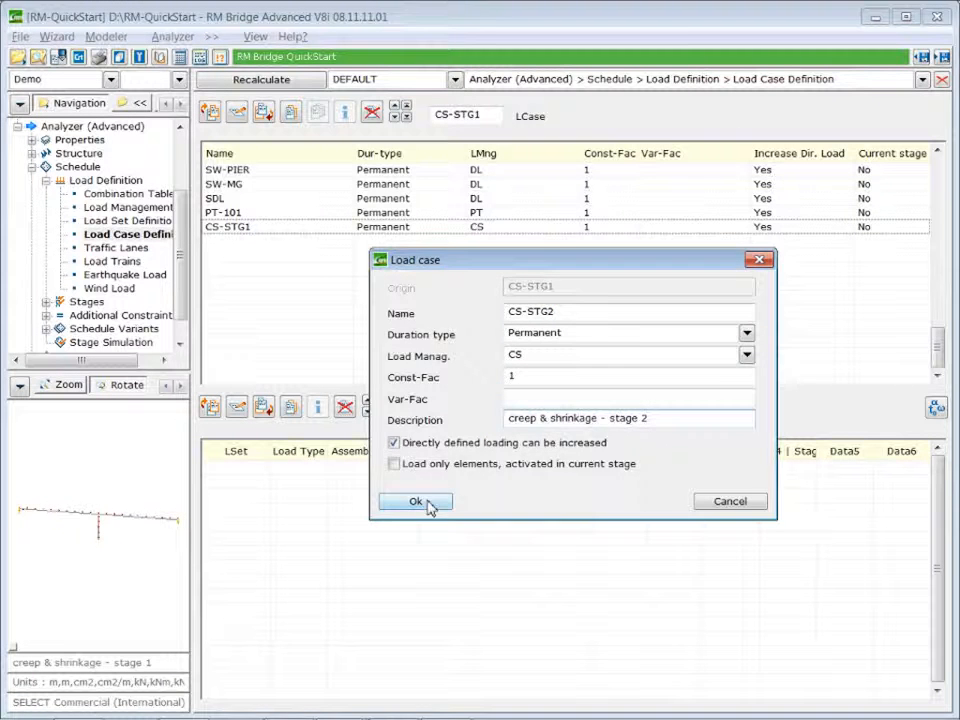
left_click(415, 502)
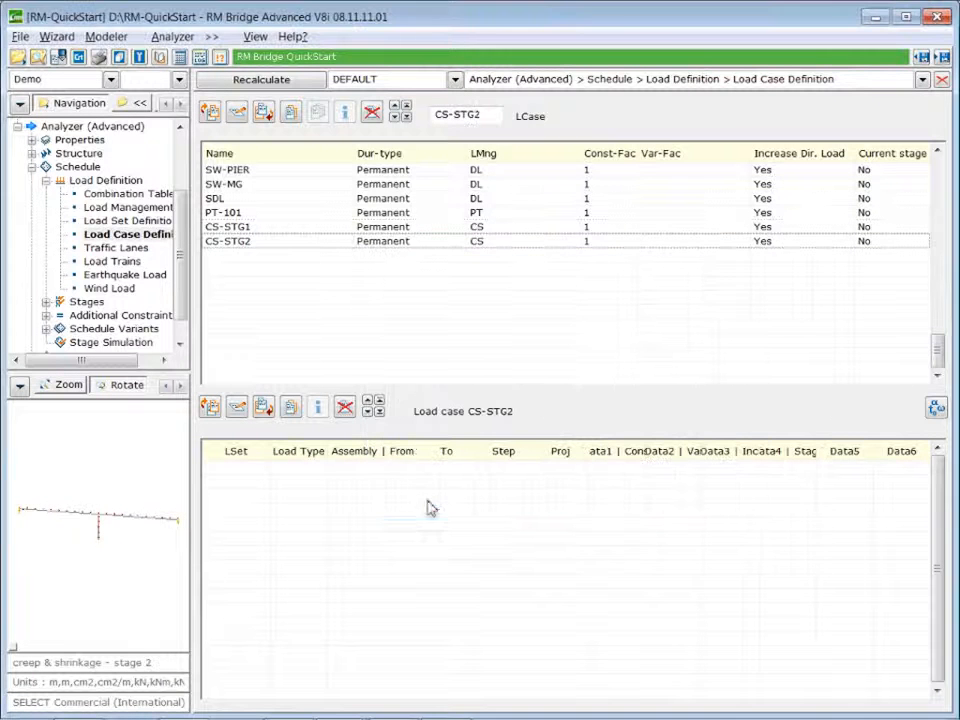
- Copy load case CS-STG2 as CS-INF with the description "creep & shrinkage - time infinite"
left_click(387, 244)
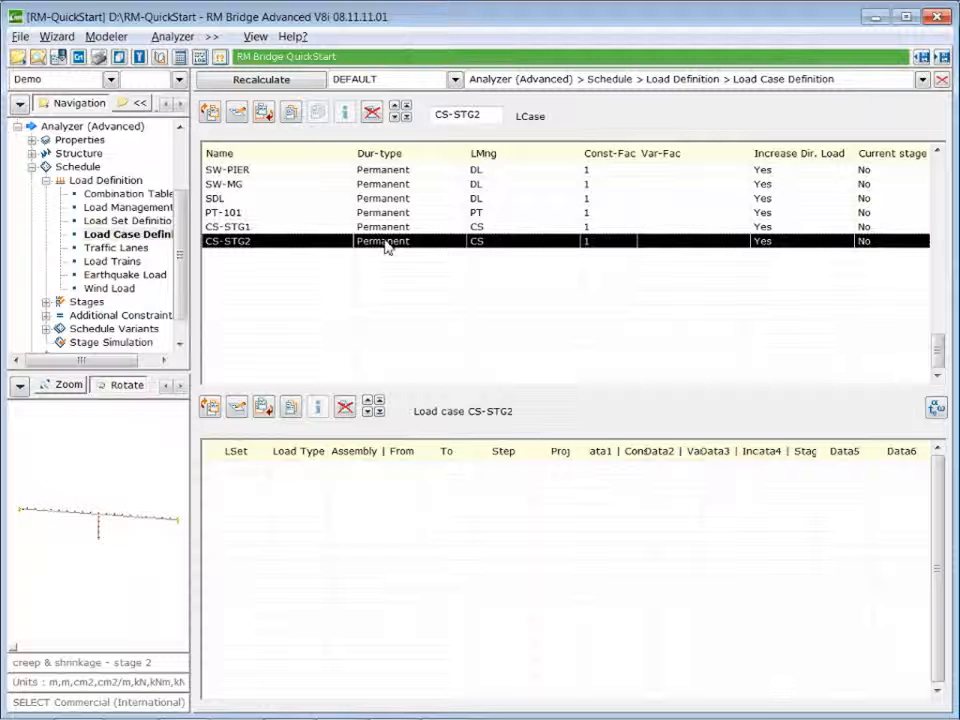
left_click(290, 112)
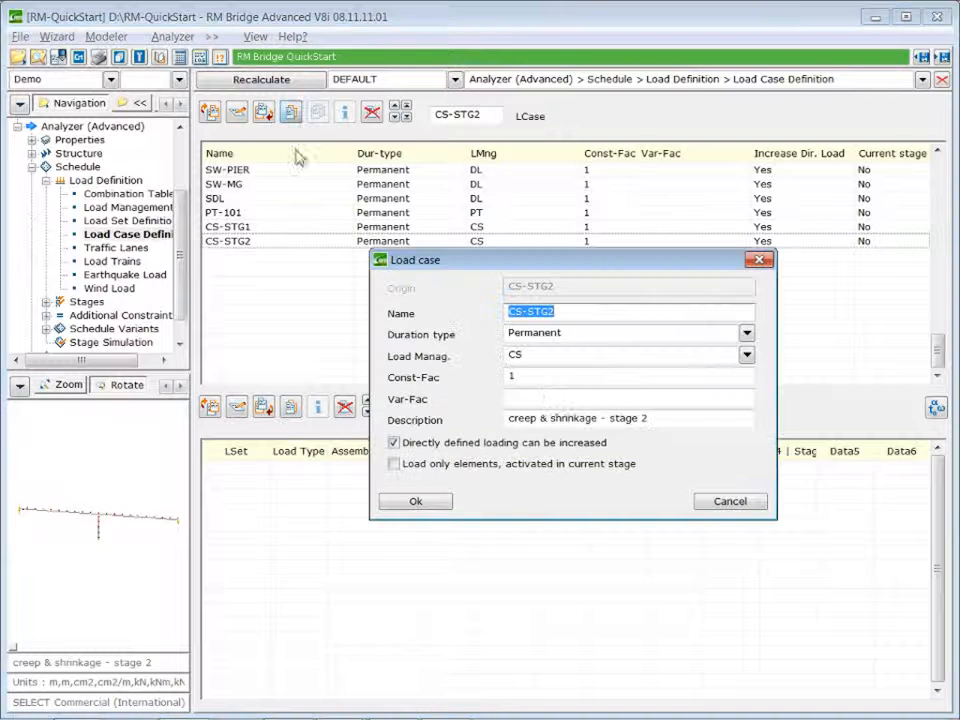
left_click(536, 311)
left_click_drag(527, 311, 579, 312)
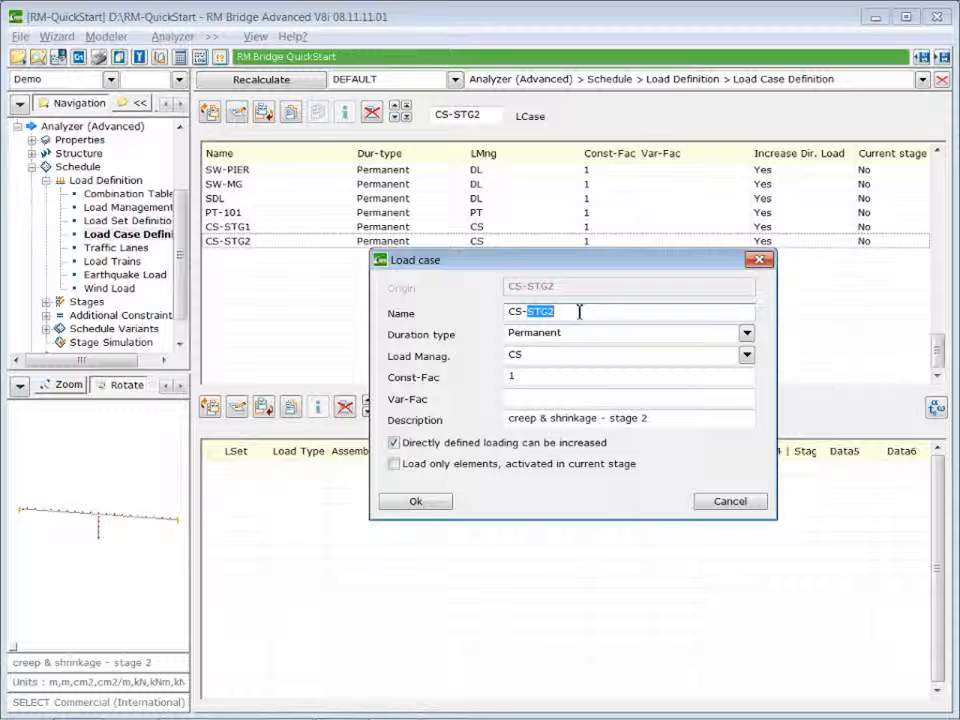
type("INF")
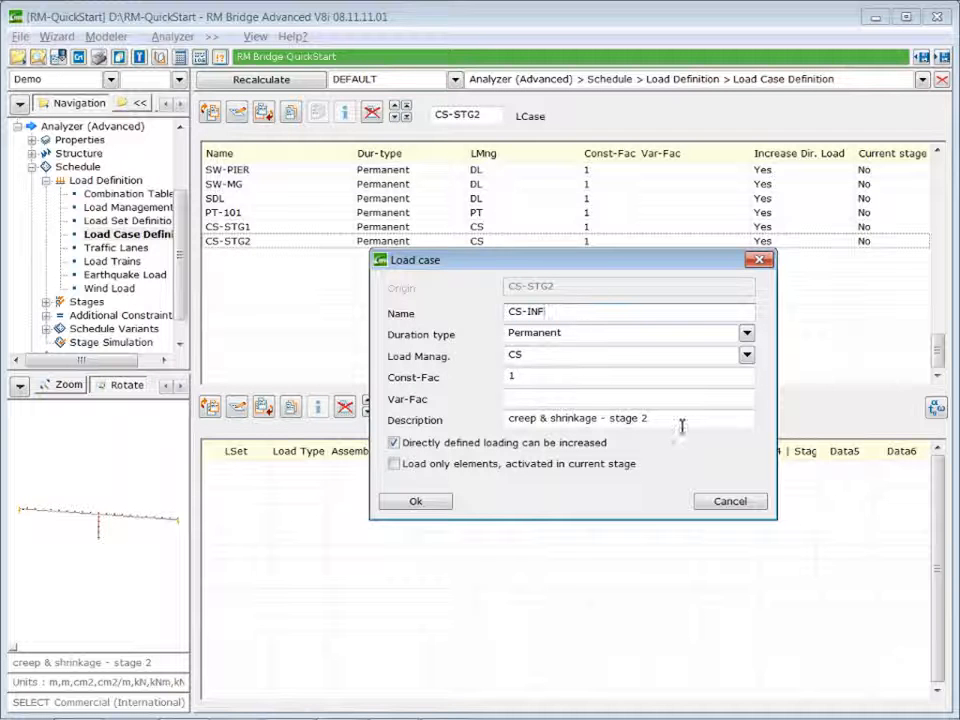
left_click_drag(681, 420, 508, 419)
left_click_drag(611, 420, 677, 420)
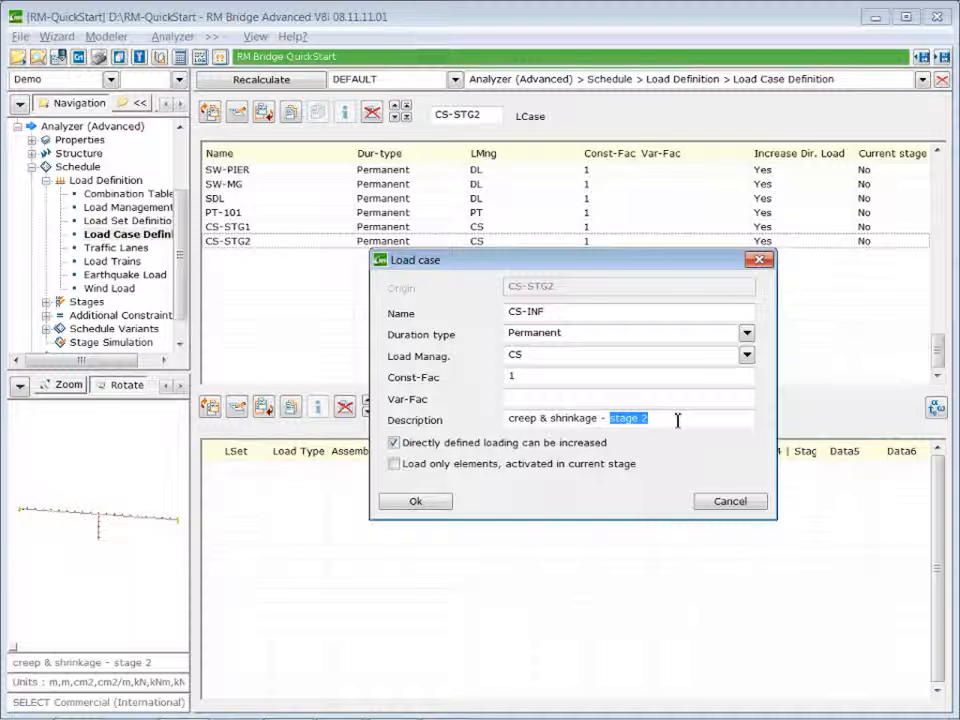
type("time infi")
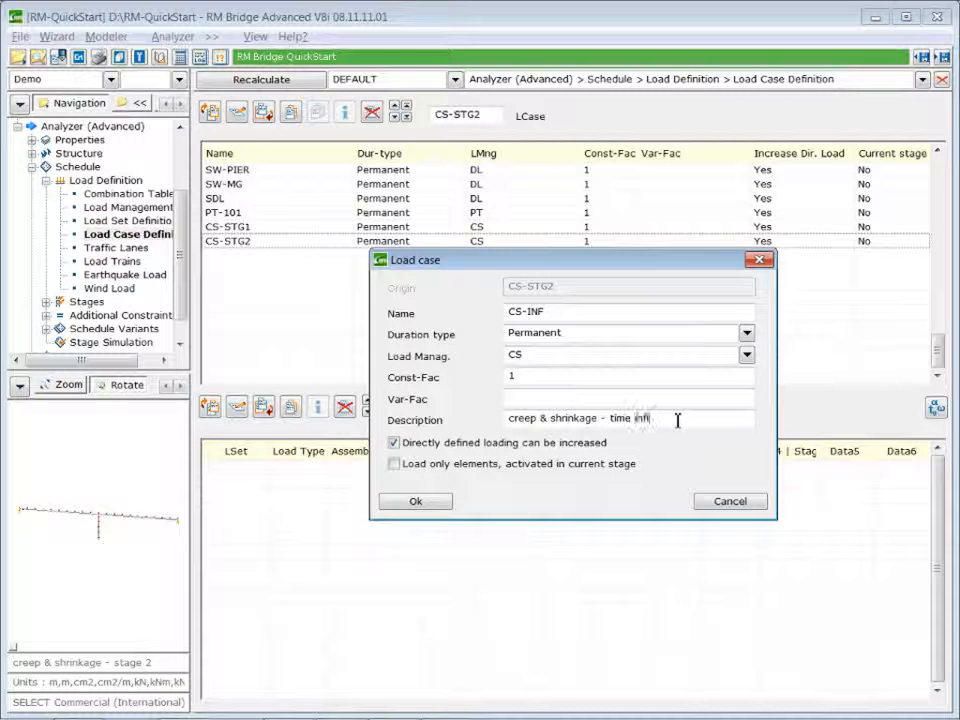
type("nite")
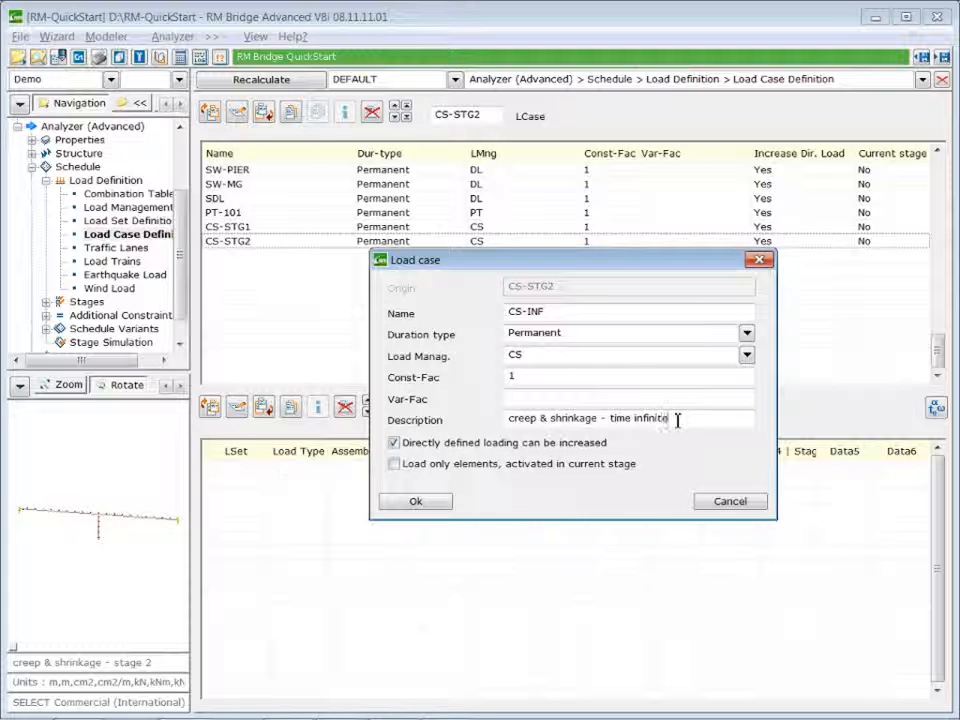
left_click(418, 503)
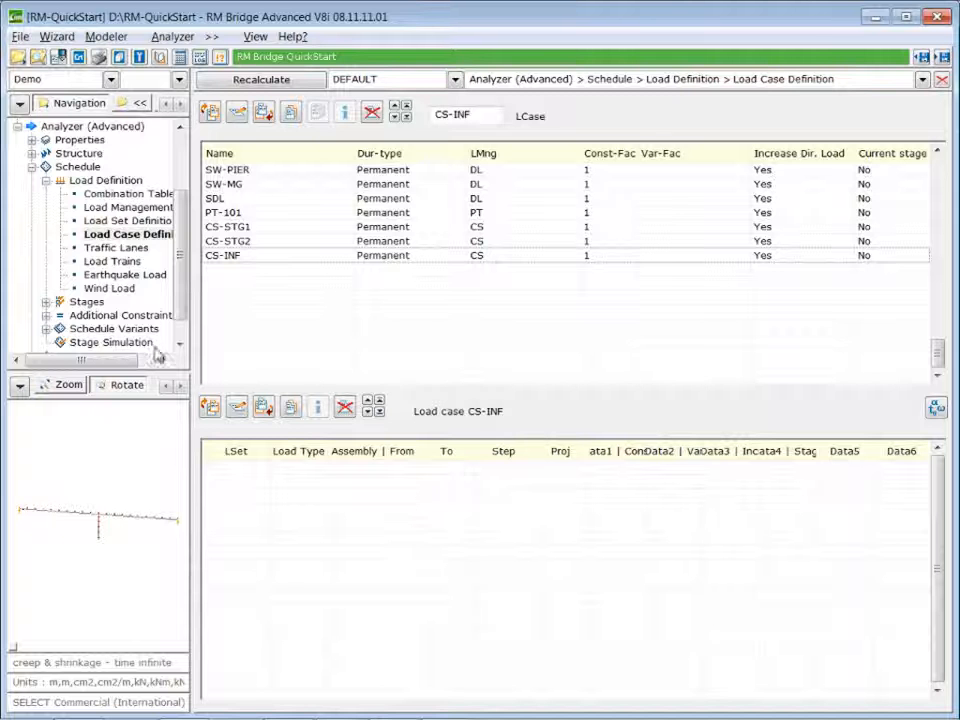
- In the Stage-2 activation data, set the age of main girder elements 101 to 120 to 28 days
double_click(86, 303)
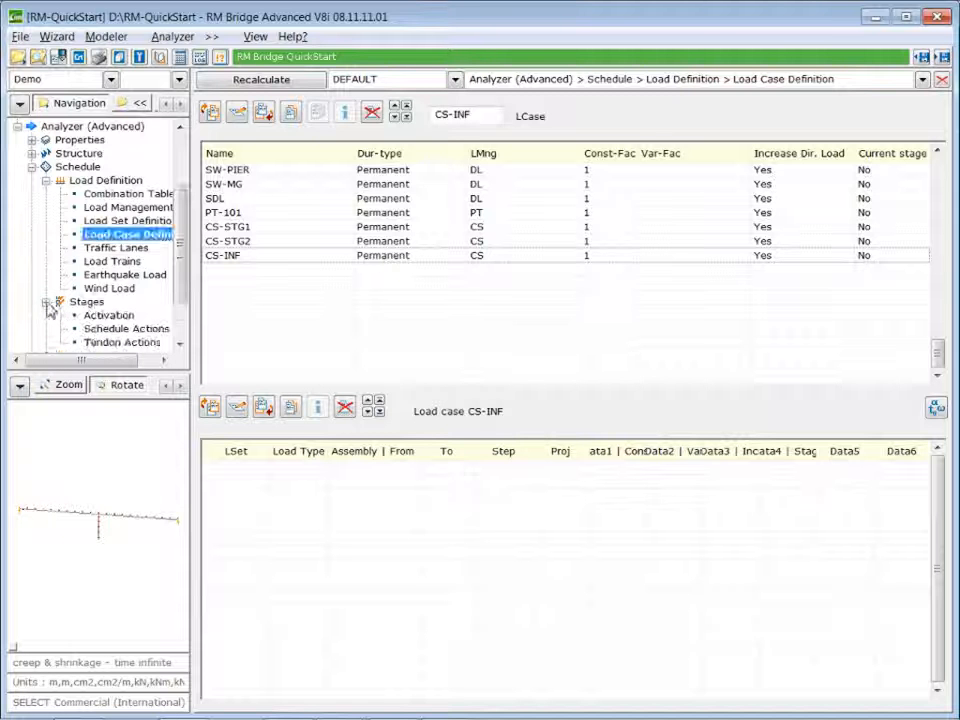
left_click(108, 316)
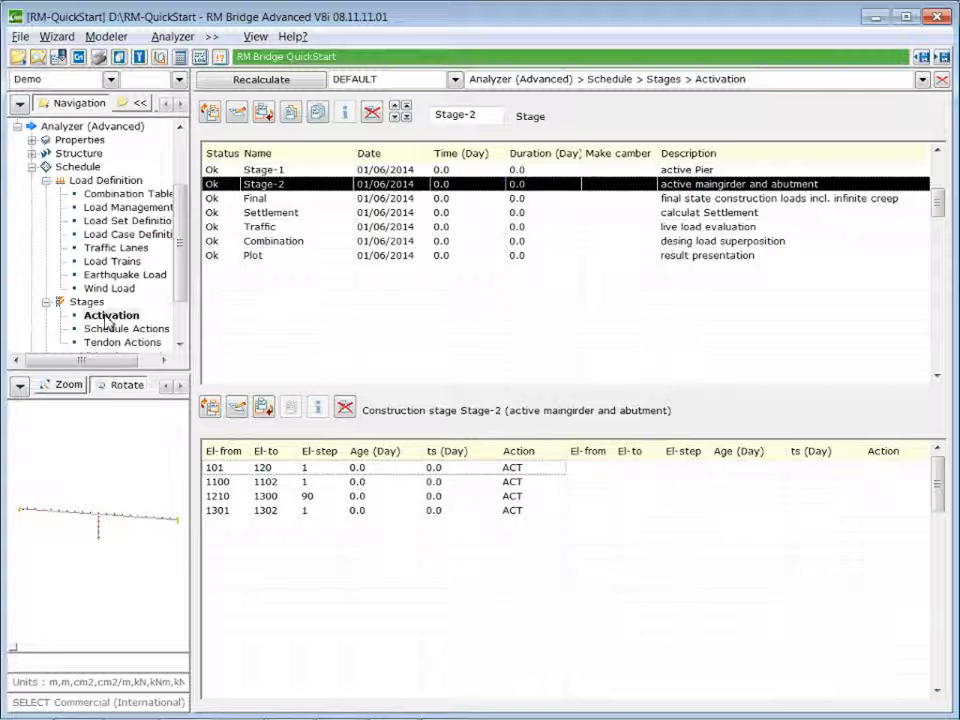
left_click(373, 476)
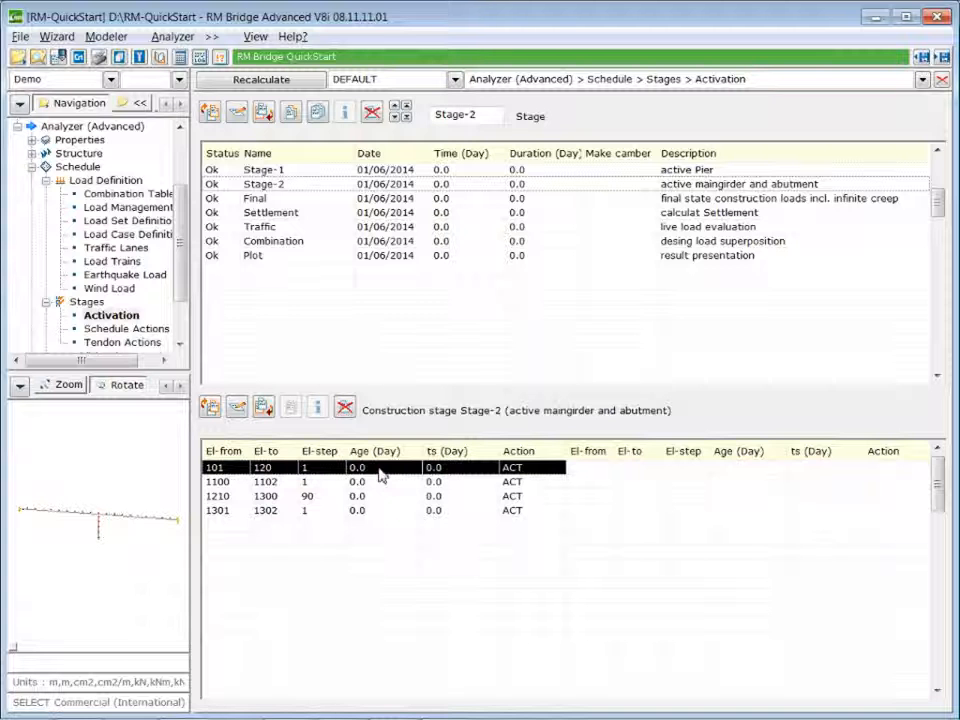
left_click(237, 411)
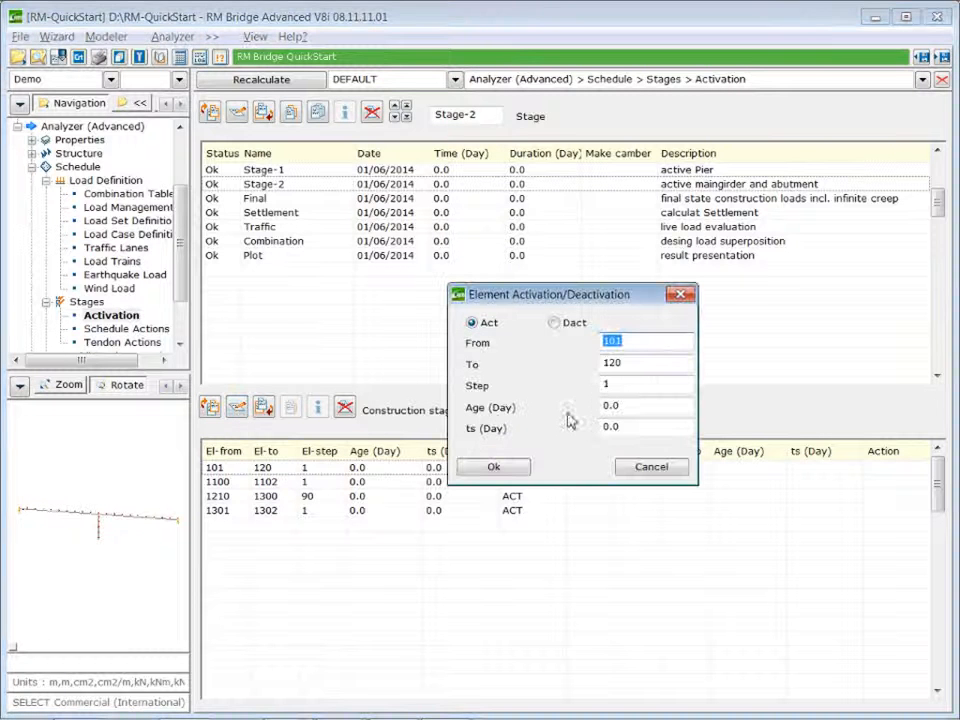
double_click(643, 407)
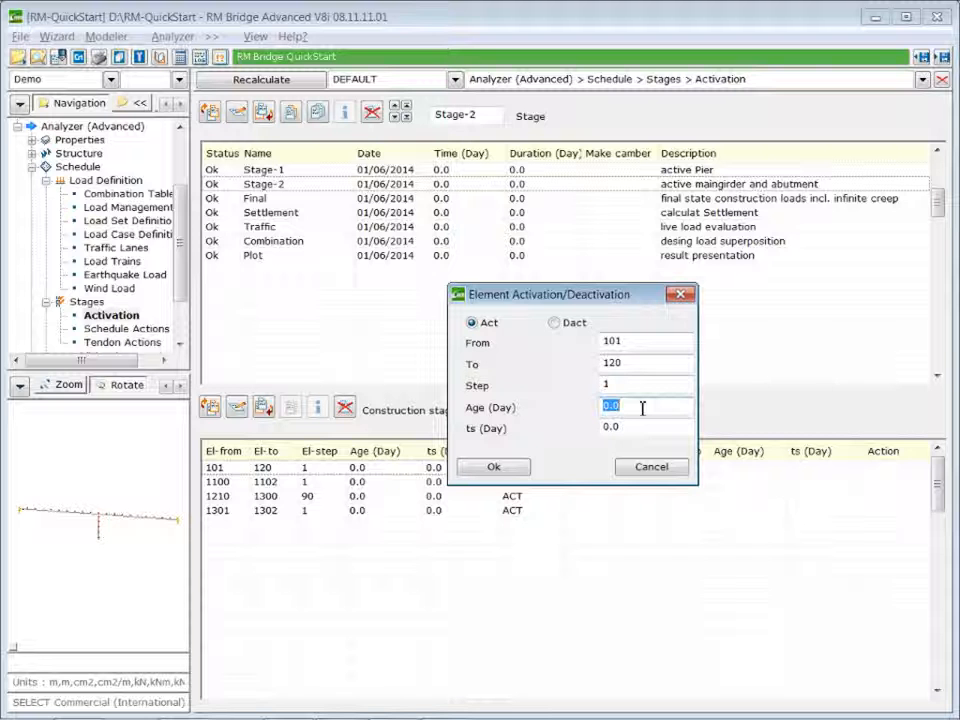
type("28")
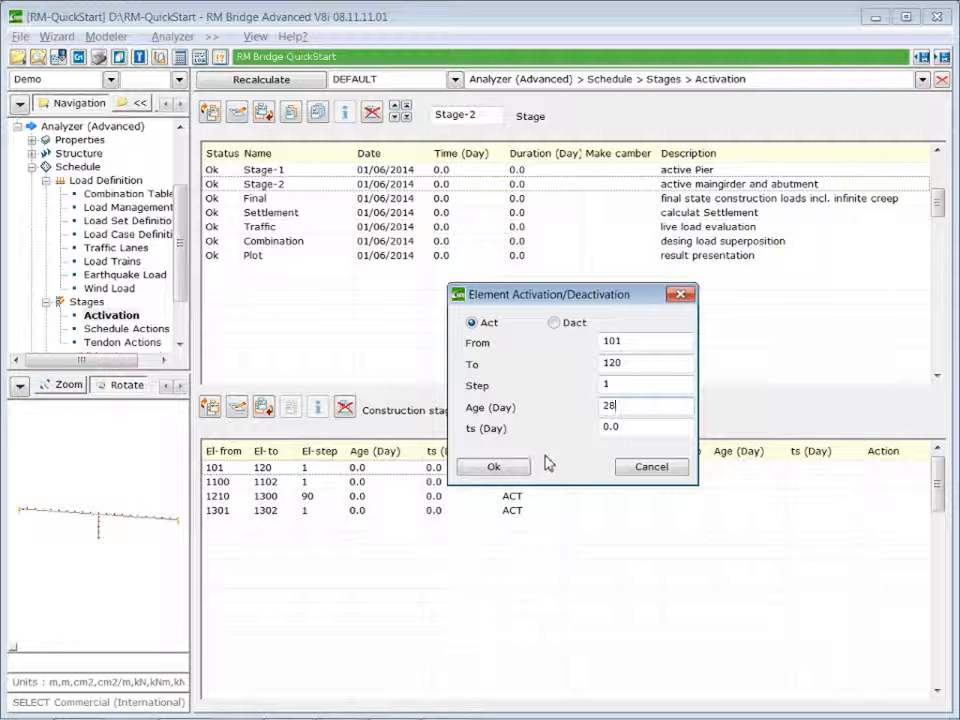
left_click(496, 469)
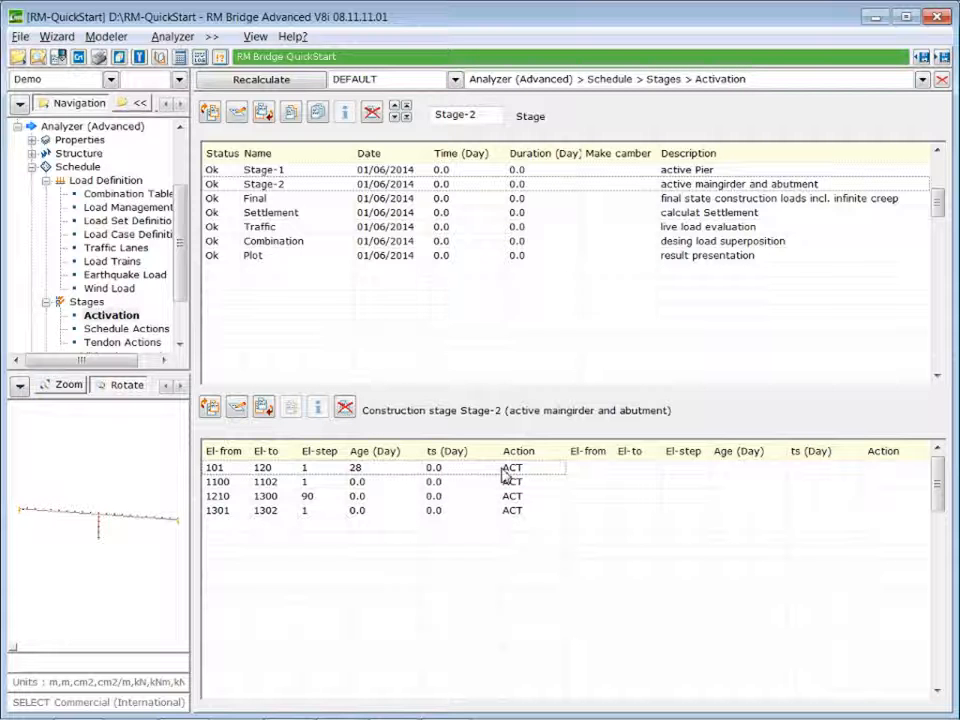
- In the Stage-1 activation data, set an age of 42 days for pier elements 1201 to 1204 only
left_click(405, 171)
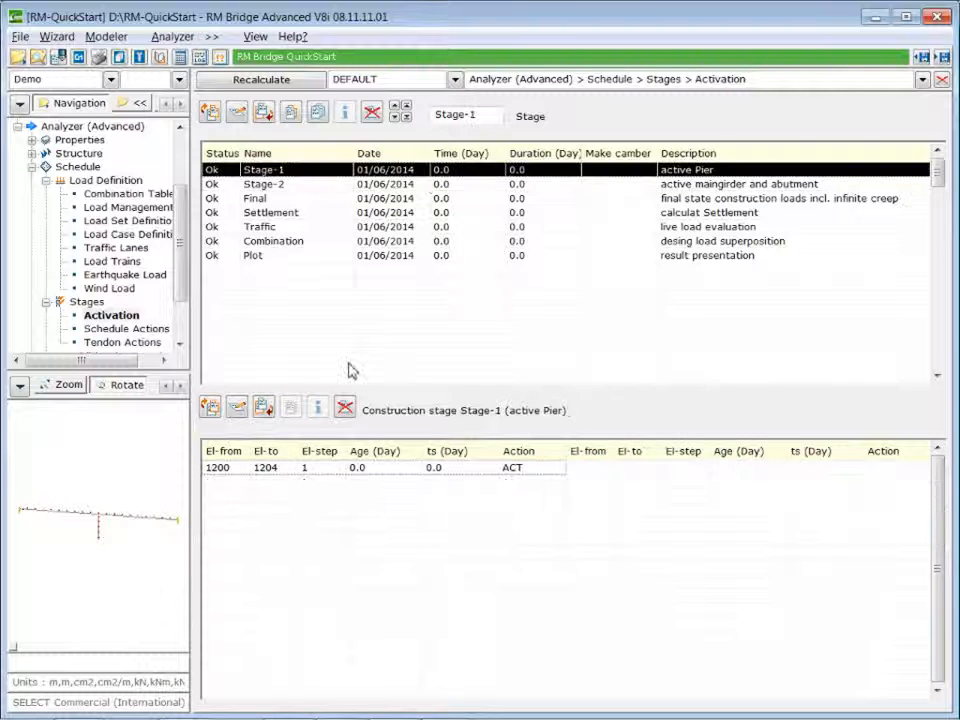
left_click(392, 470)
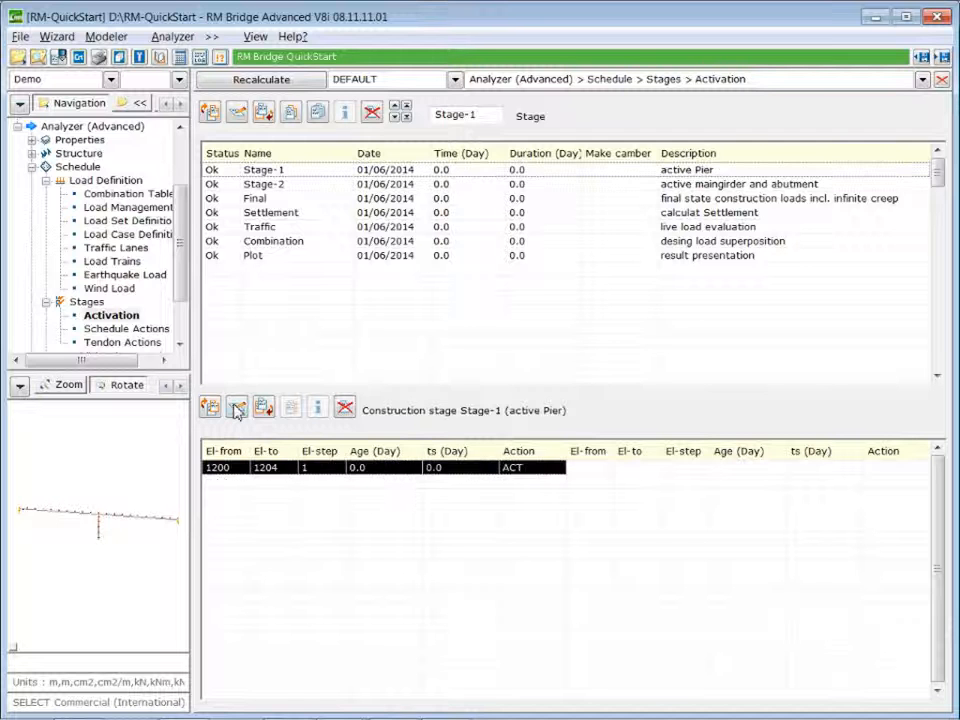
left_click(237, 407)
left_click(629, 341)
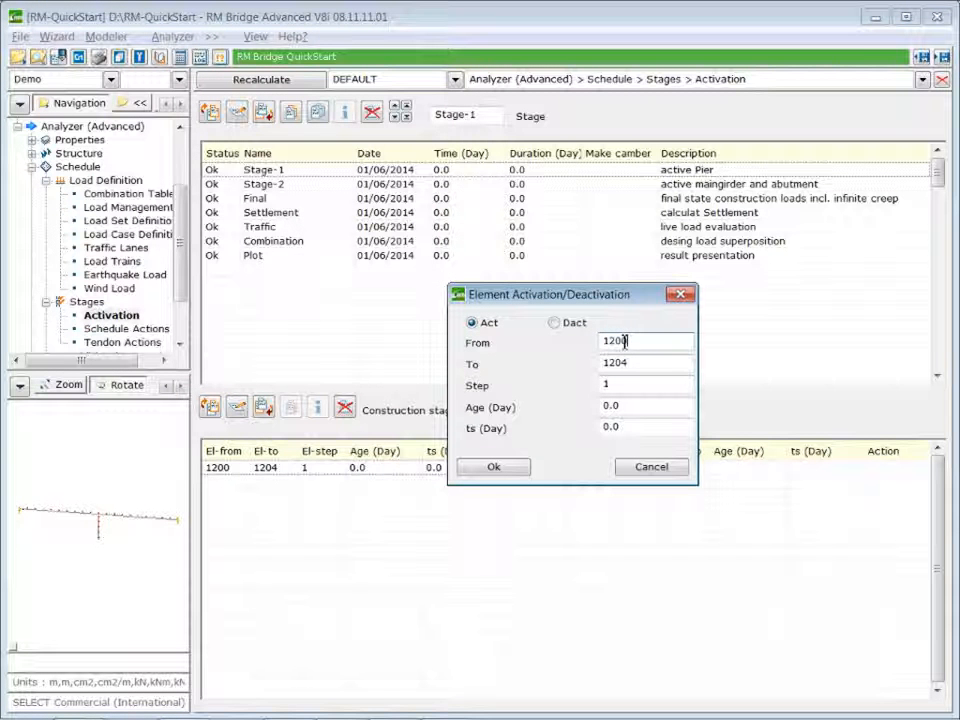
left_click_drag(623, 342, 638, 343)
type("1")
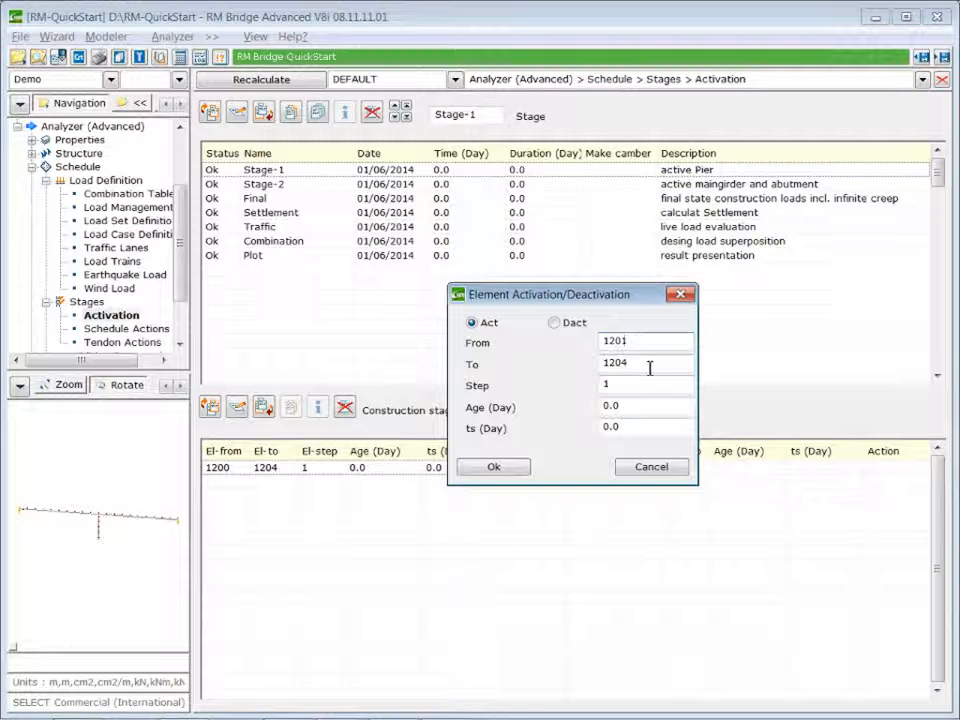
double_click(638, 406)
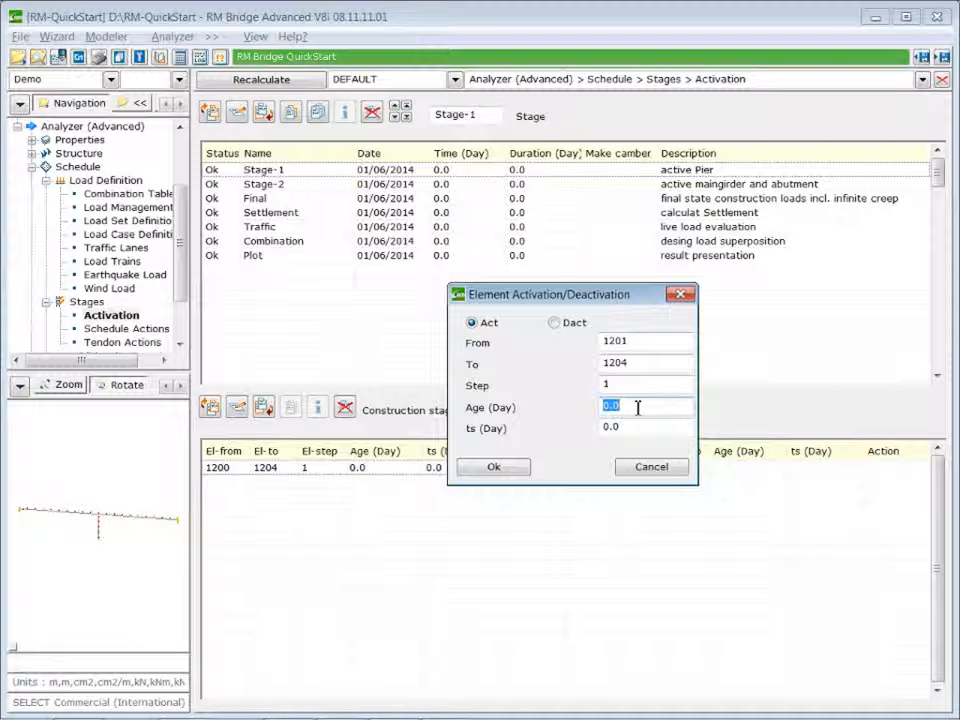
type("42")
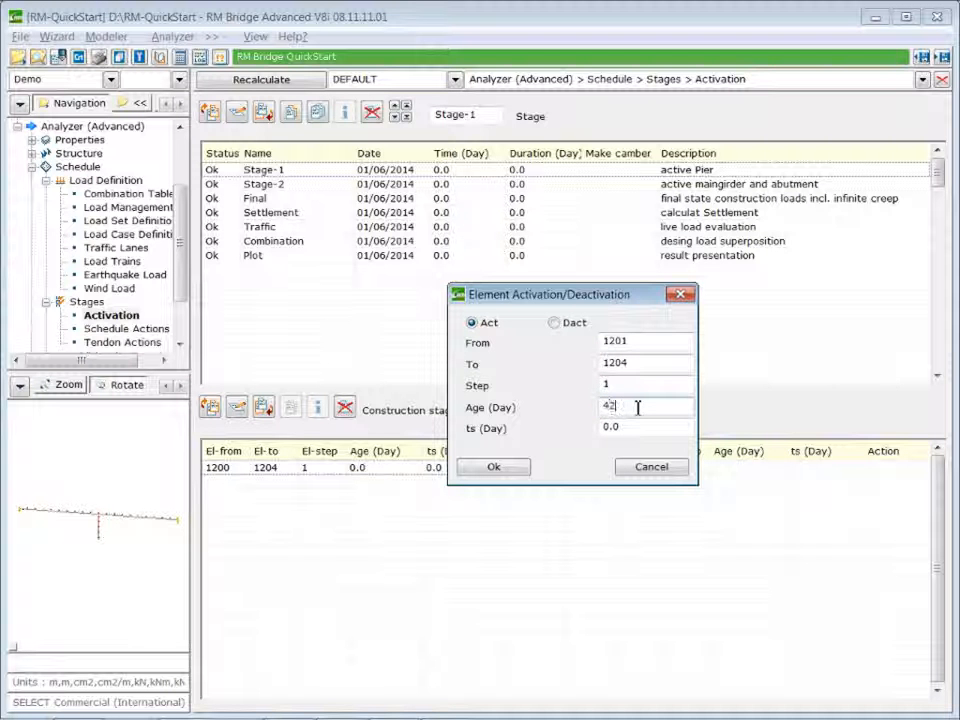
left_click(491, 468)
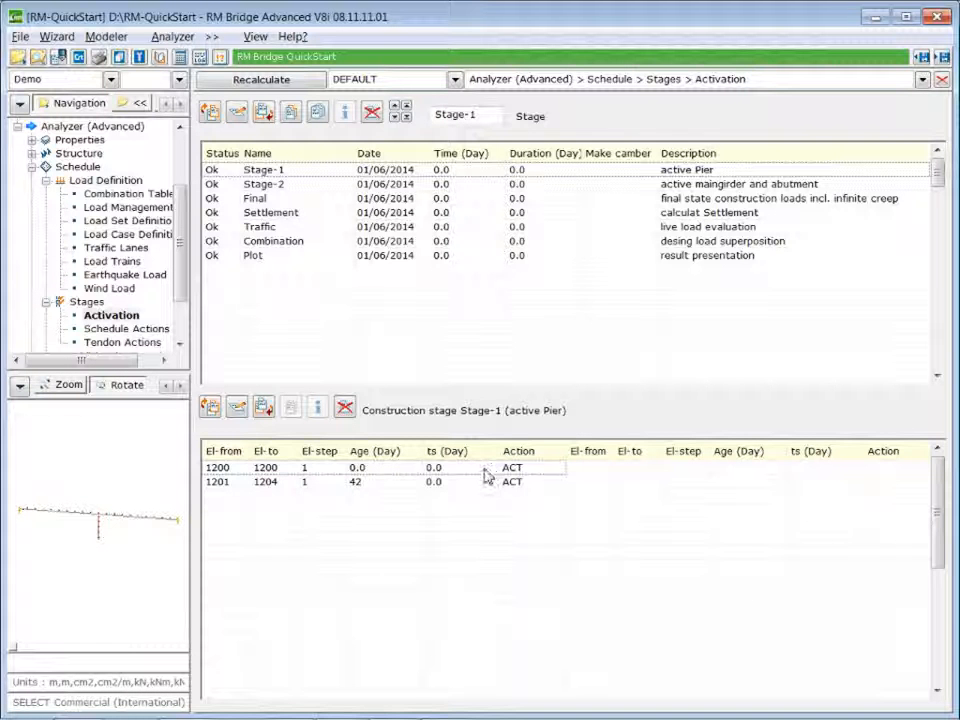
- Add a Creep action to the Stage-1 schedule actions with output load case CS-STG1 and a Delta-T of 32 days
left_click(114, 331)
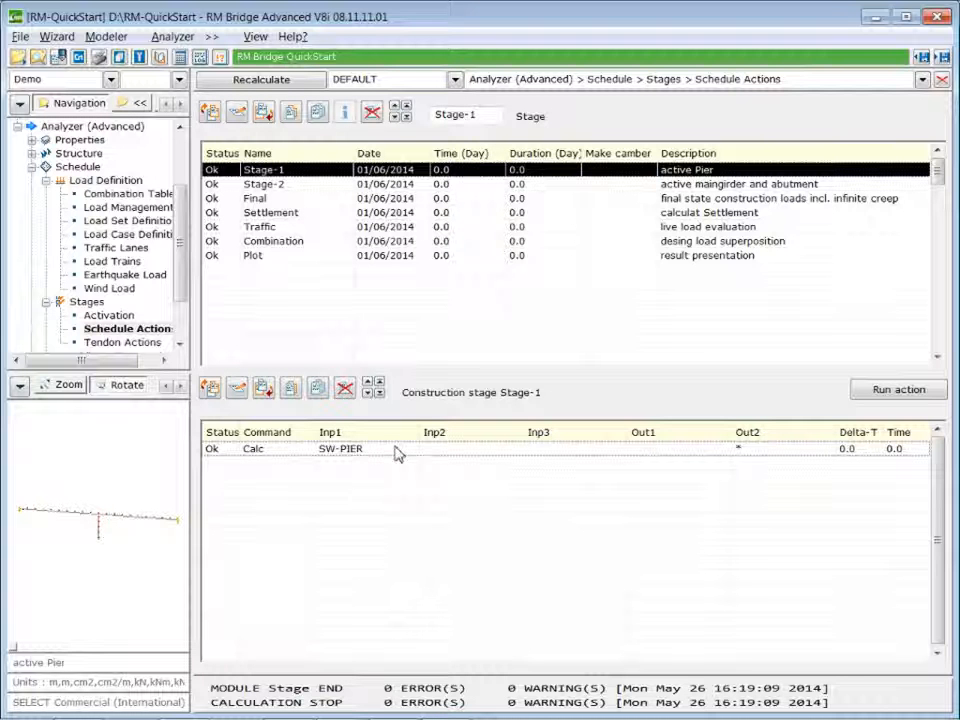
left_click(263, 390)
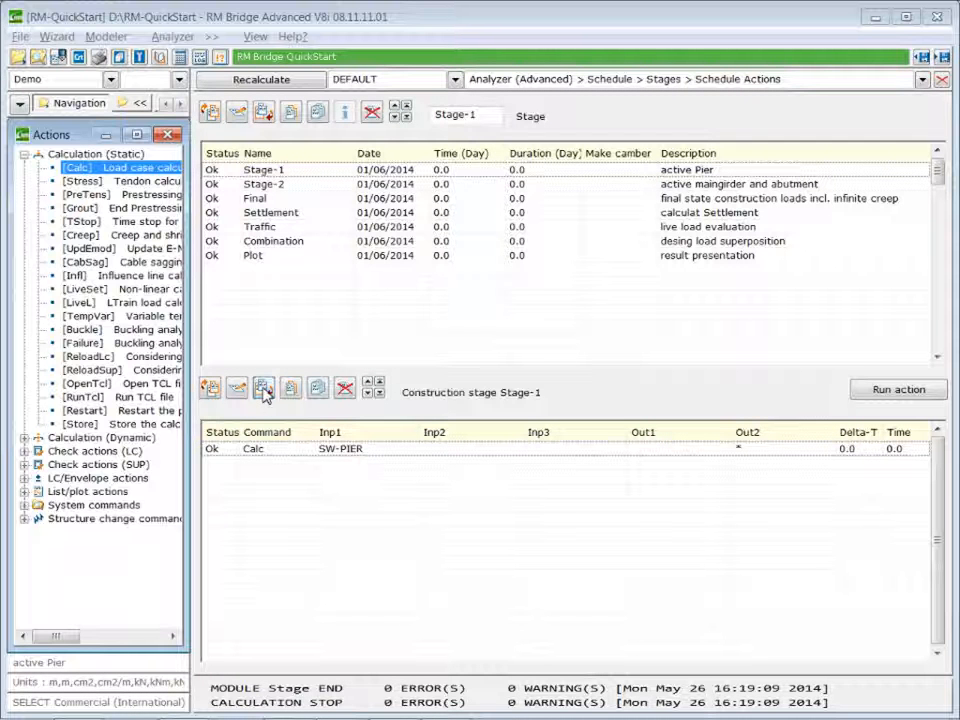
left_click_drag(190, 300, 272, 309)
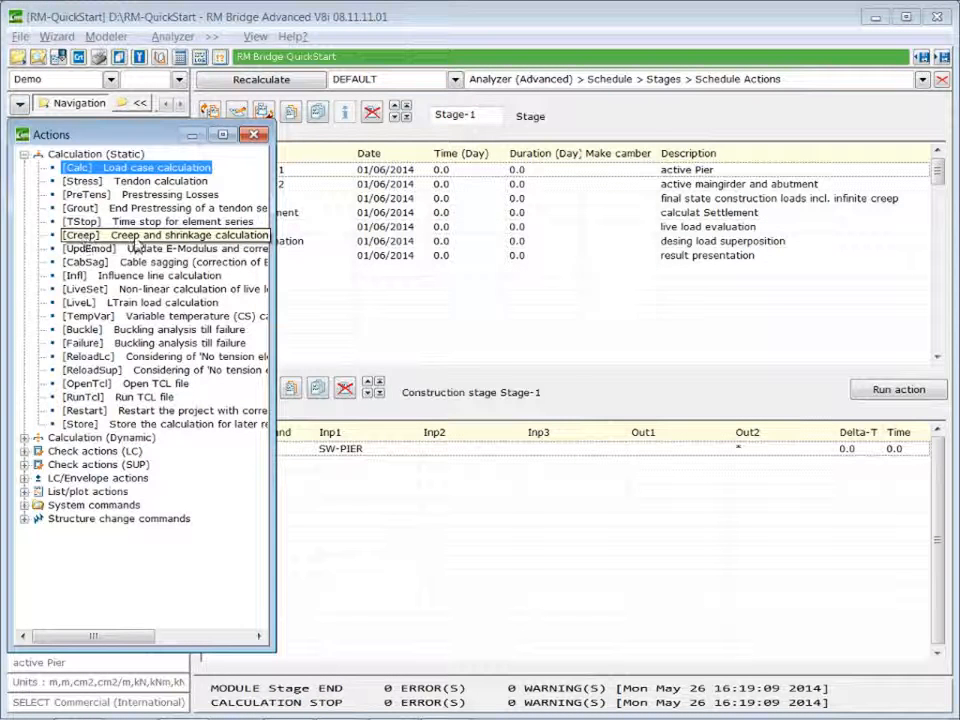
double_click(136, 241)
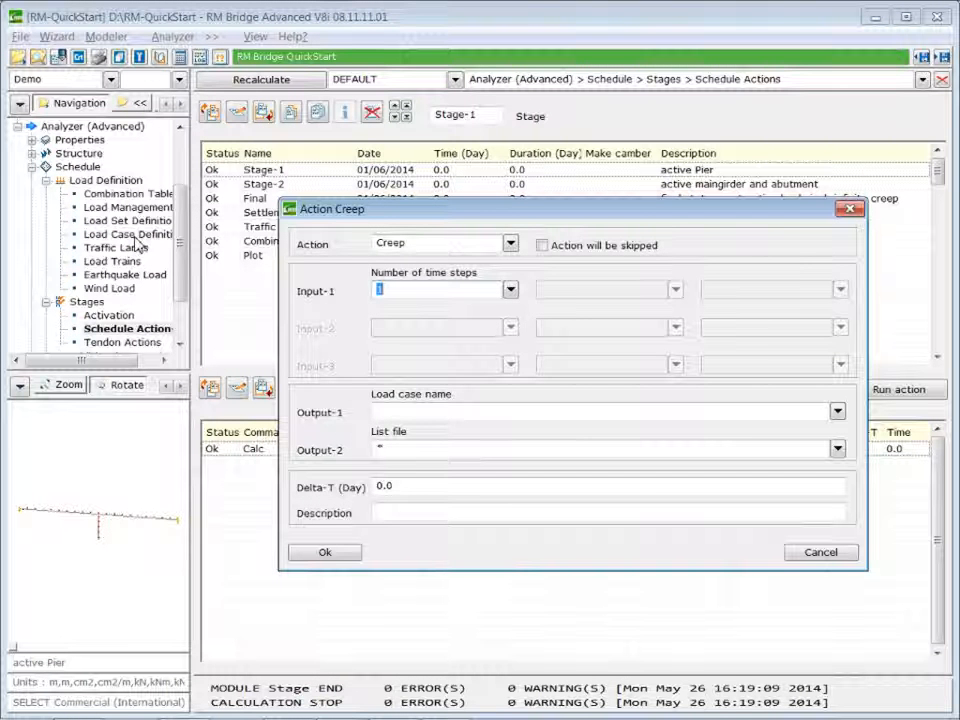
left_click(458, 415)
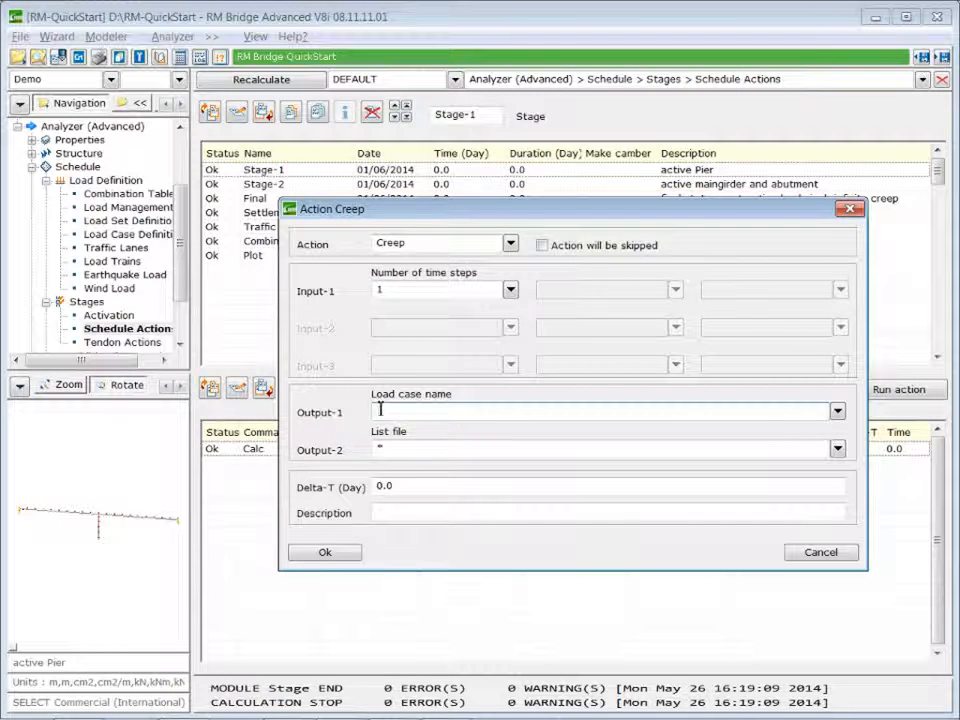
left_click(837, 412)
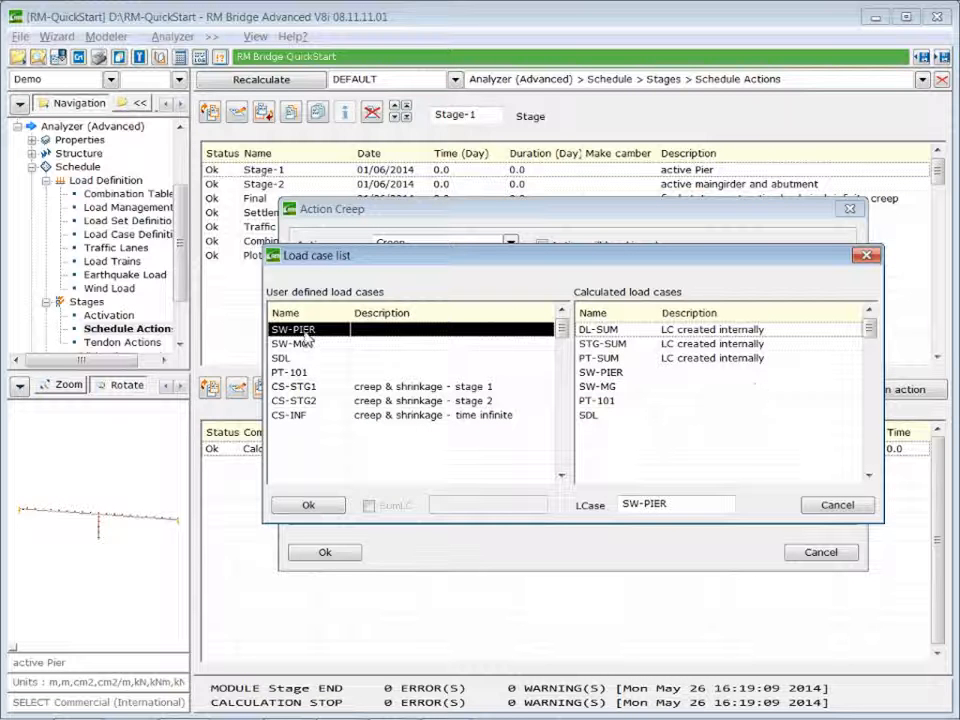
left_click(300, 388)
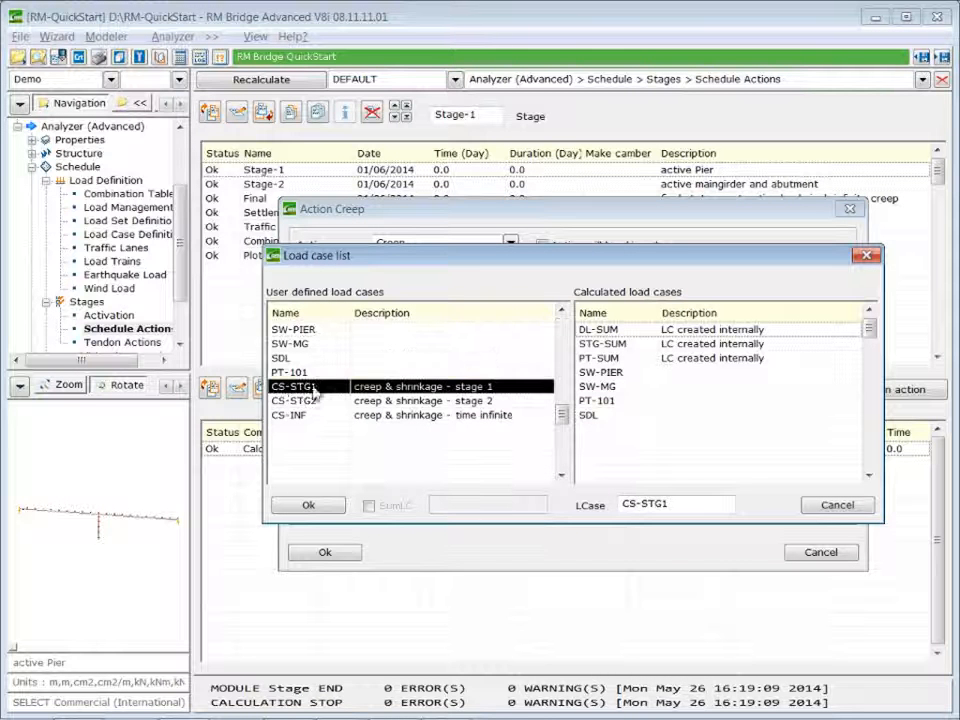
left_click(310, 506)
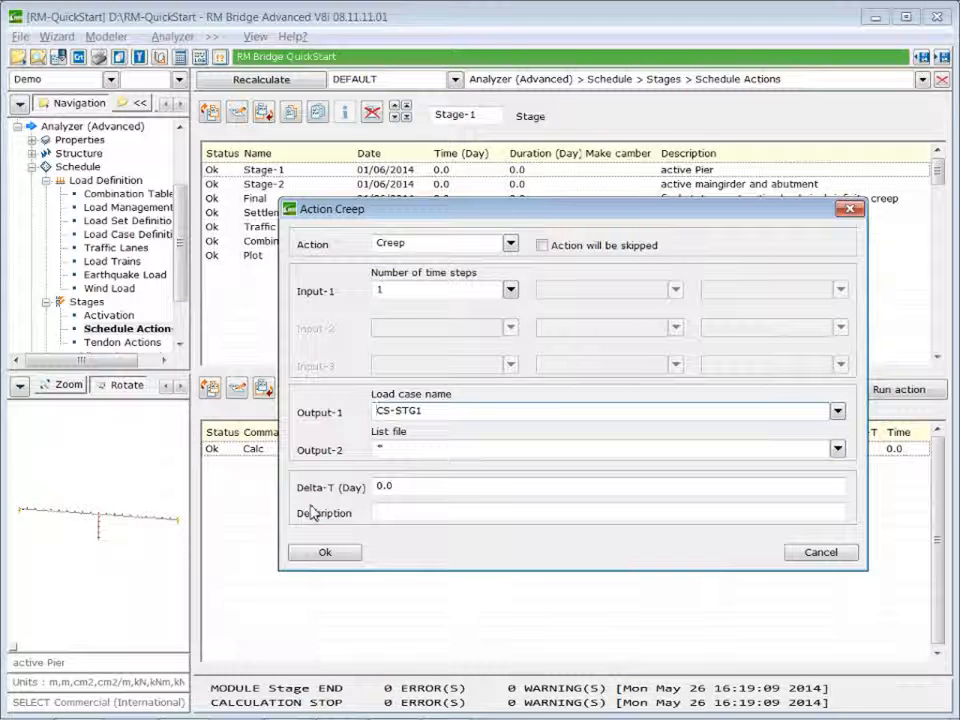
double_click(414, 487)
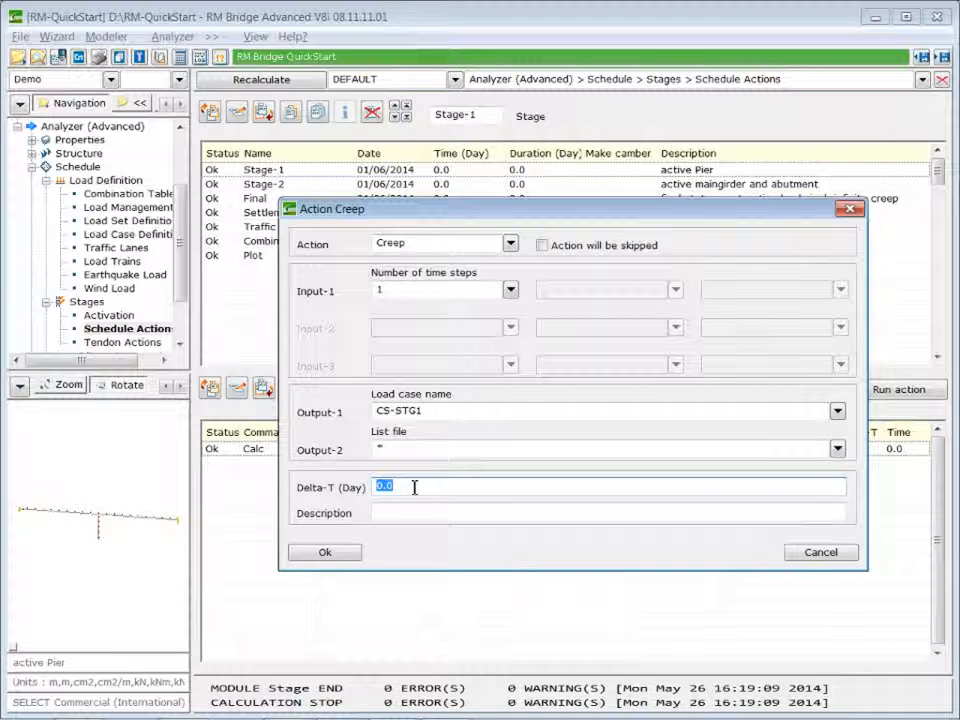
type("32")
left_click(325, 553)
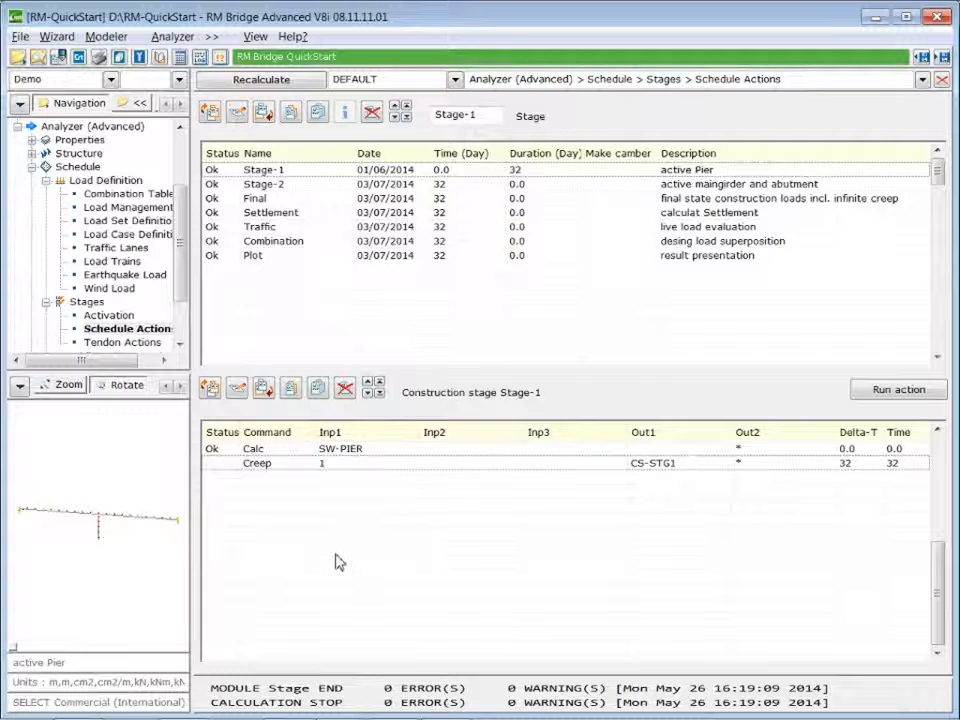
- Add a Creep action after the Grout action in Stage-2, with output load case CS-STG2 and a Delta-T of 28 days
left_click(316, 185)
left_click(280, 492)
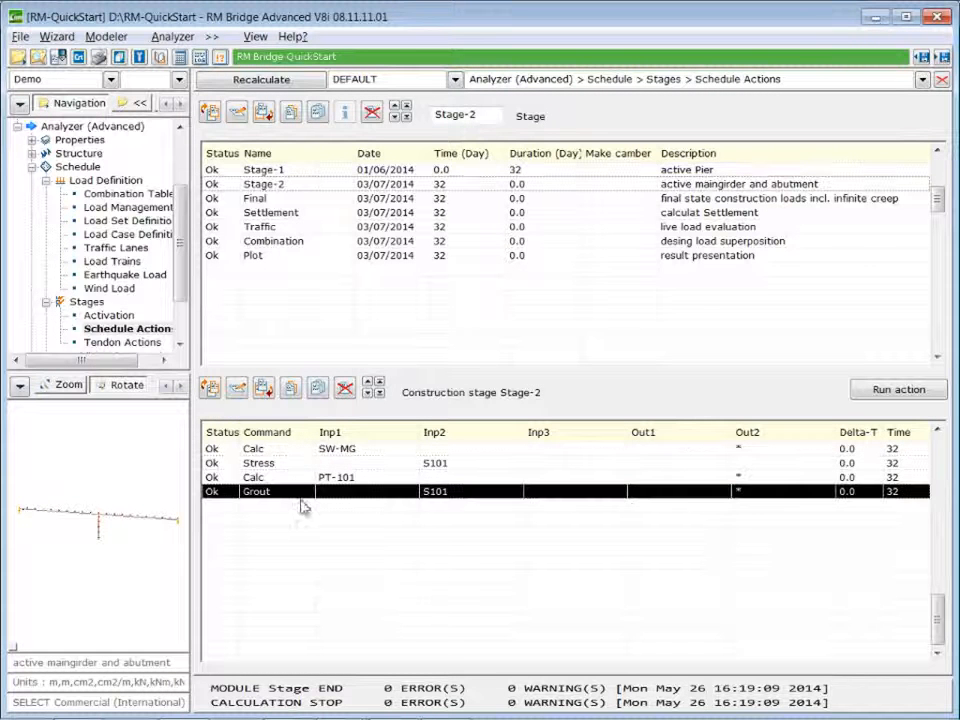
left_click(262, 392)
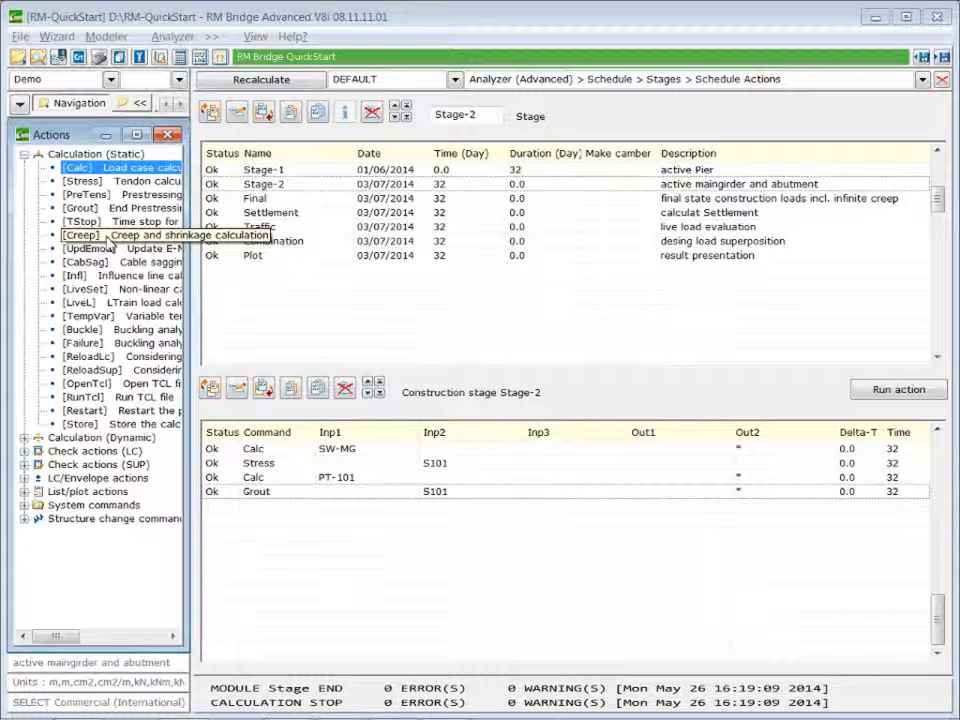
double_click(106, 241)
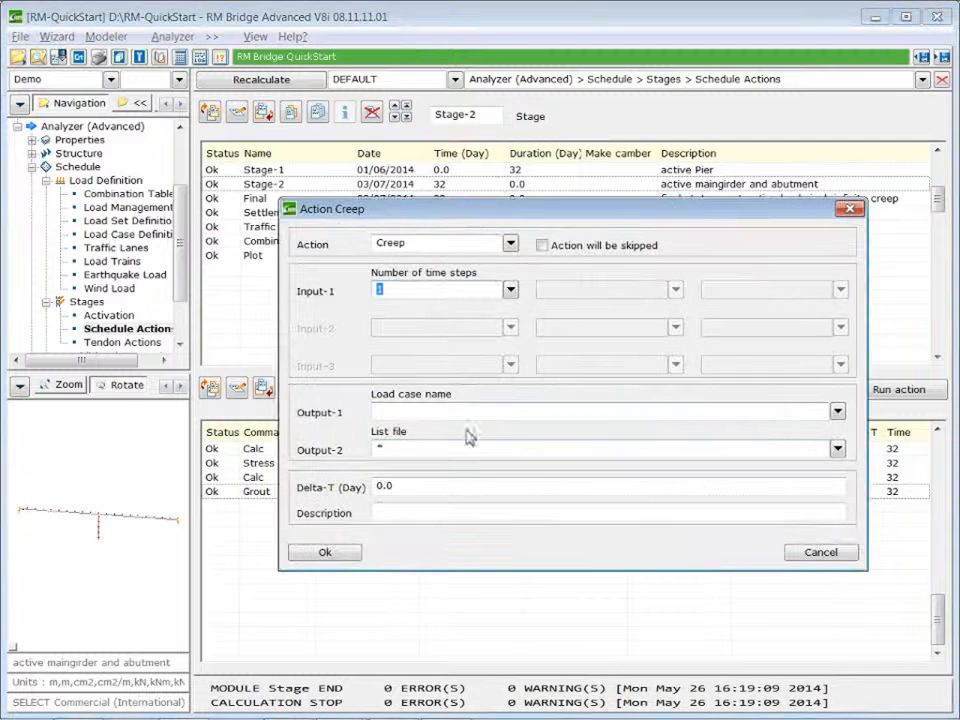
left_click(838, 413)
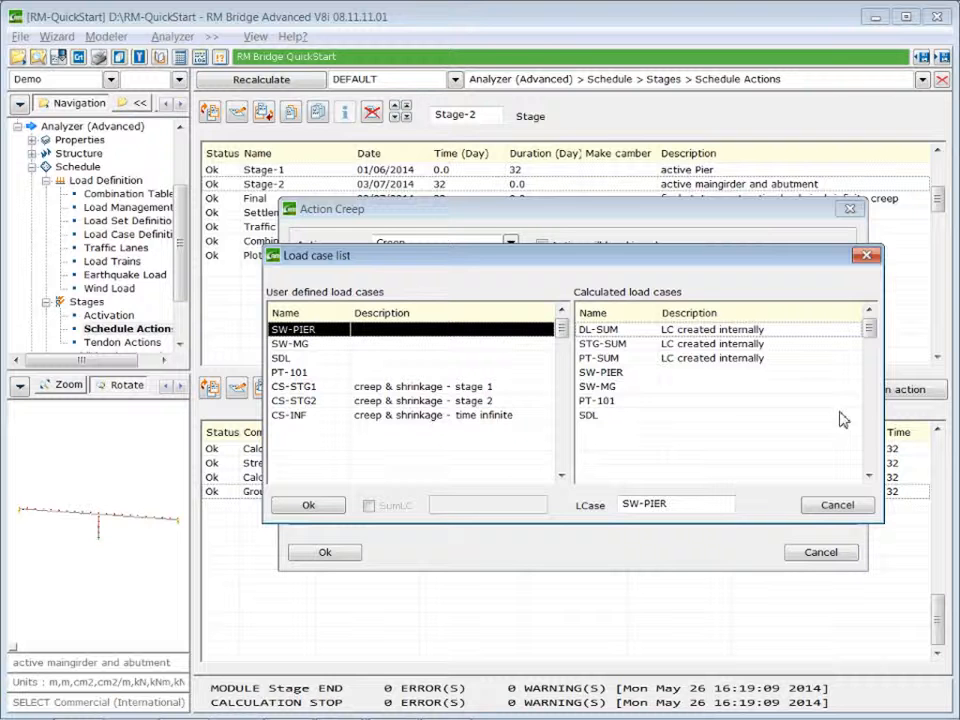
left_click(308, 402)
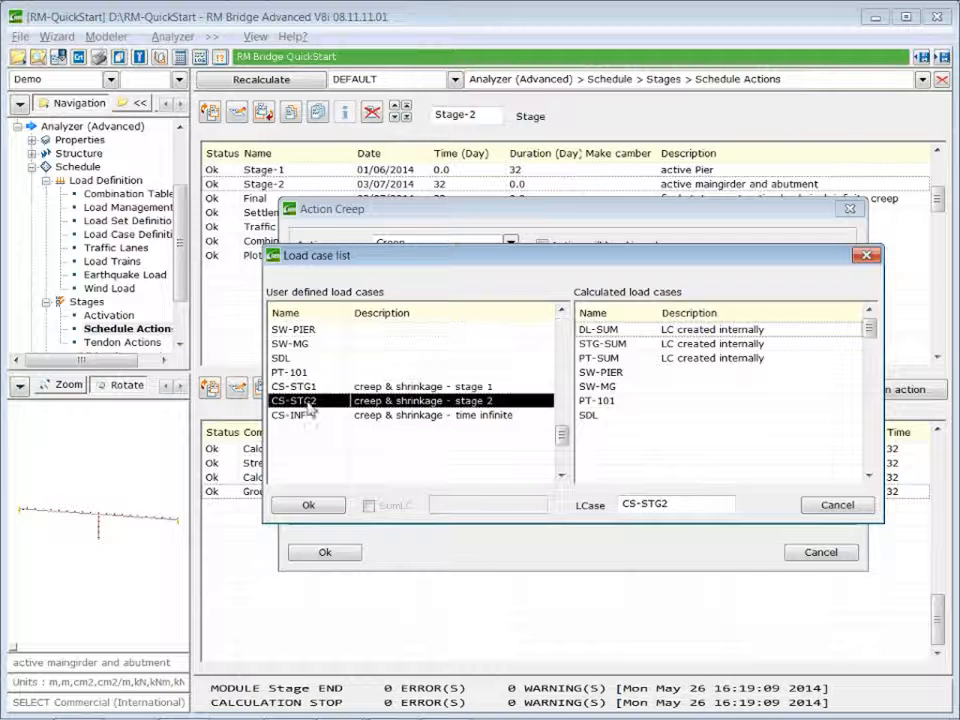
left_click(311, 506)
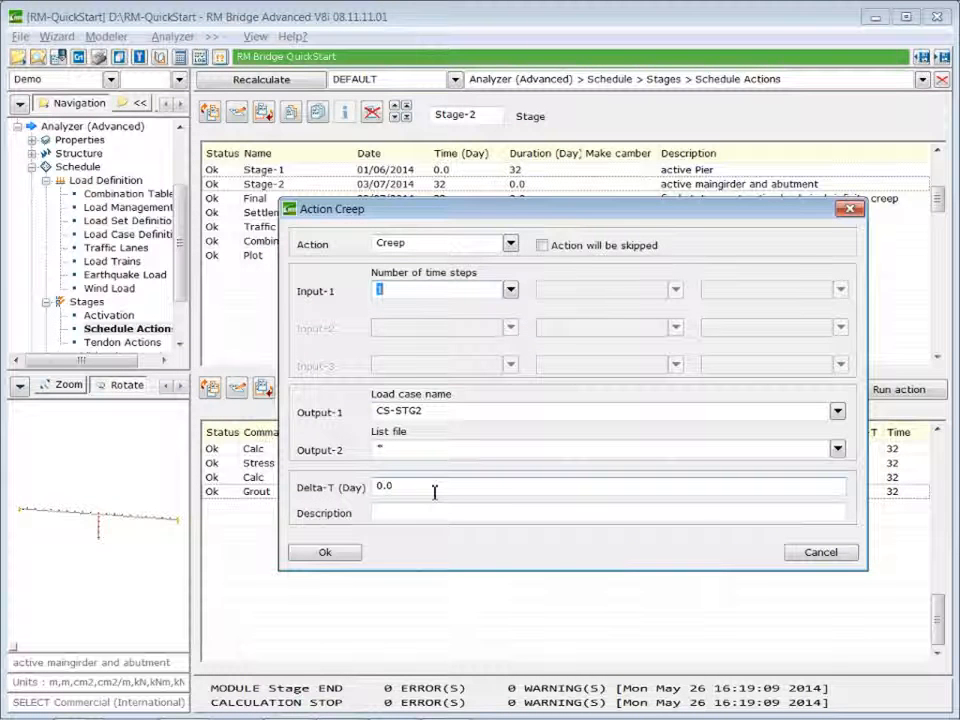
double_click(435, 492)
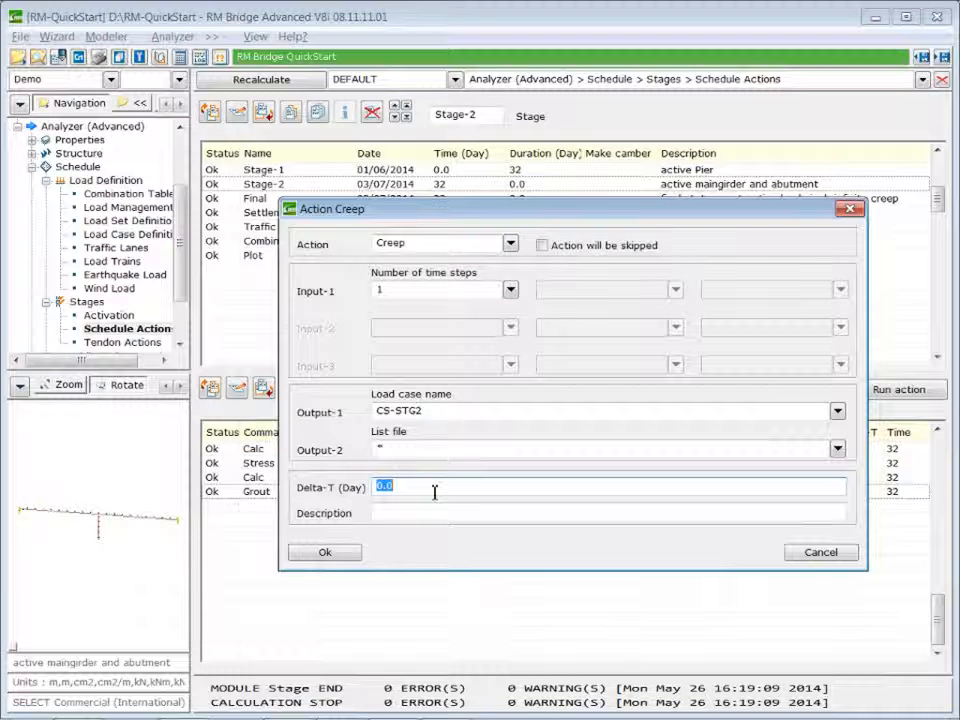
type("28")
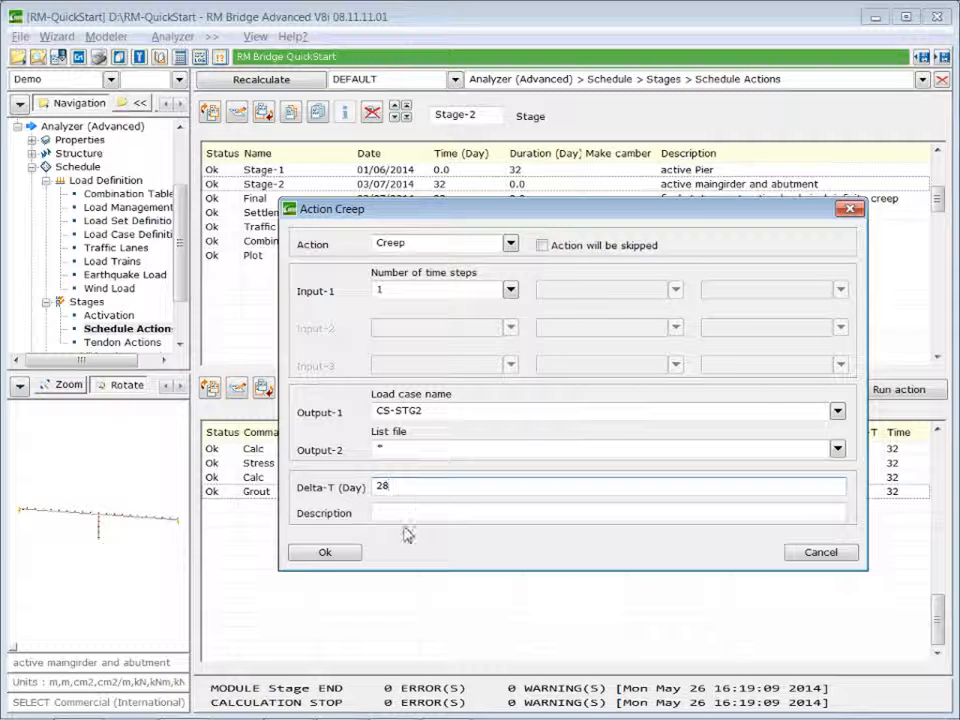
left_click(325, 553)
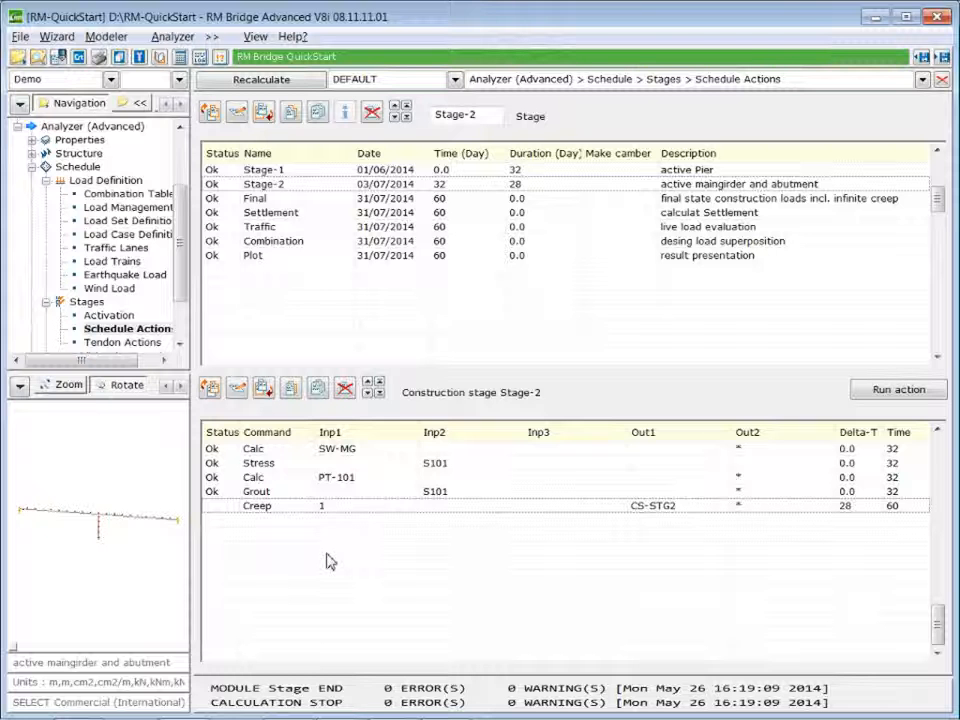
- Add a Creep action to the Final stage with 5 time steps, output load case CS-INF and a Delta-T of 10000 days
left_click(328, 202)
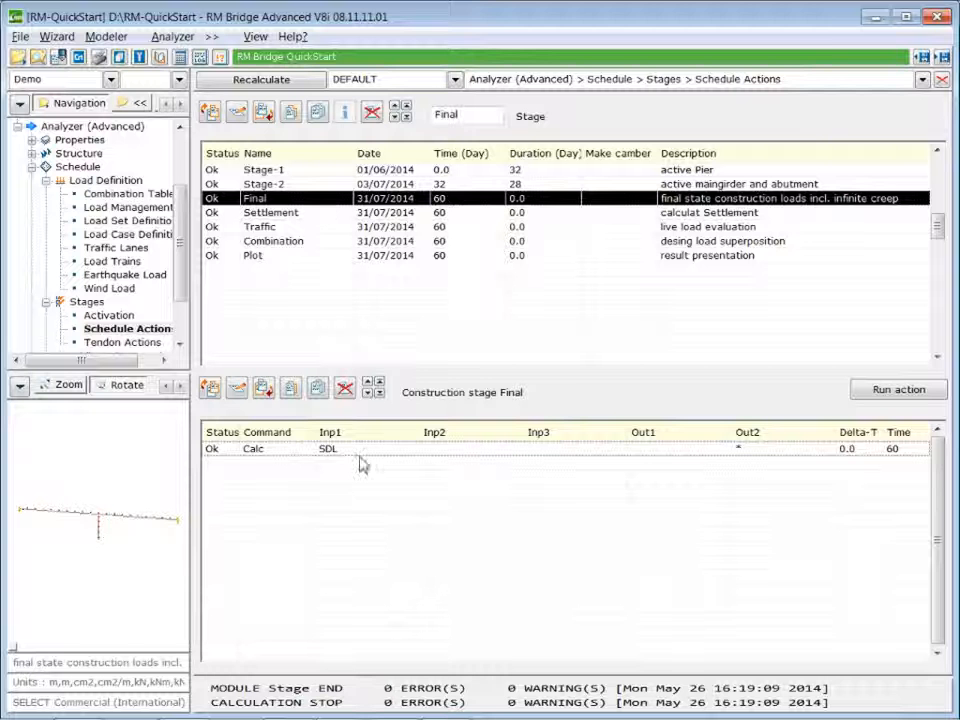
left_click(264, 389)
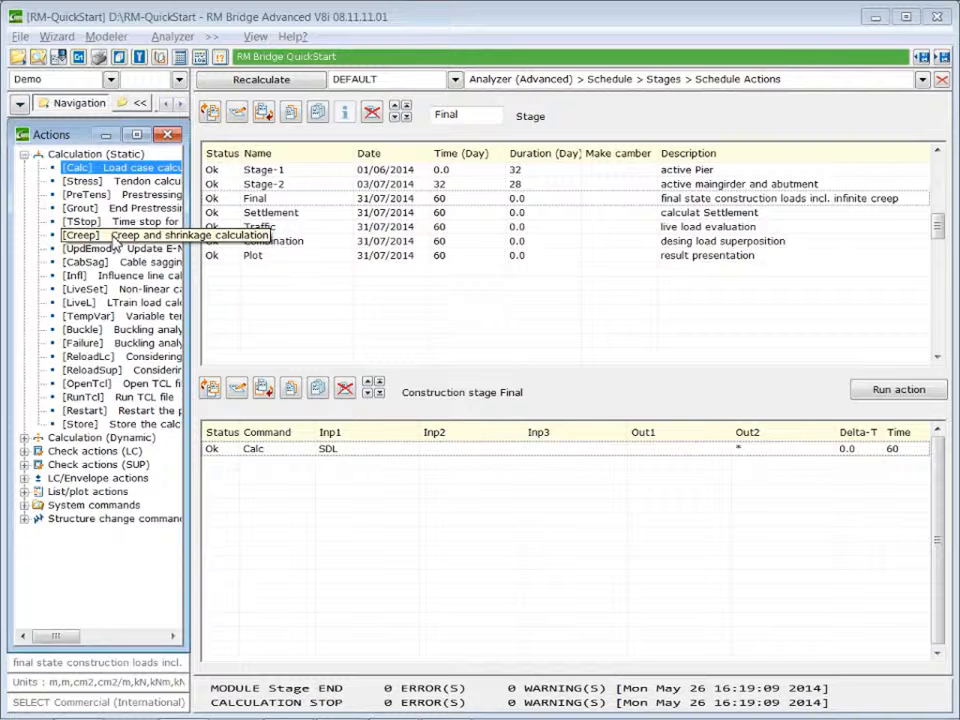
double_click(112, 238)
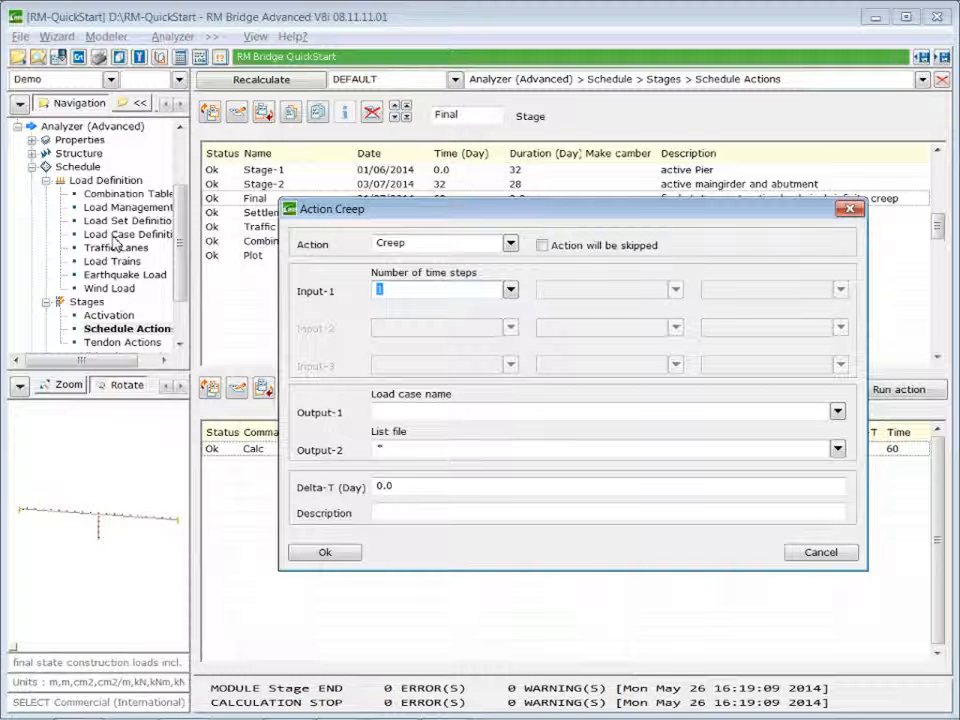
left_click(838, 412)
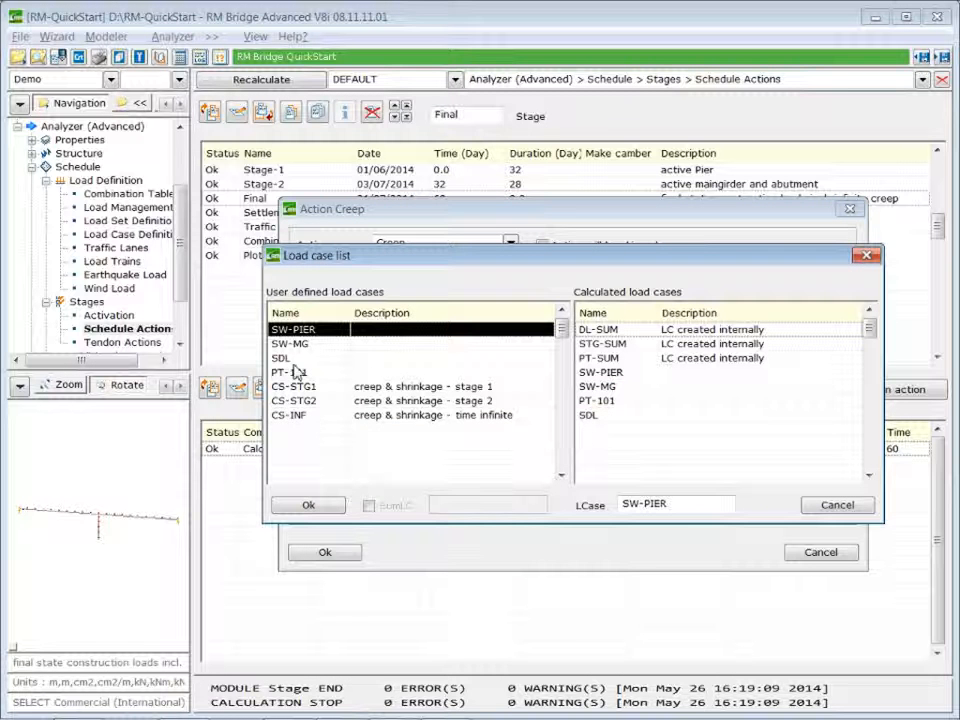
left_click(303, 418)
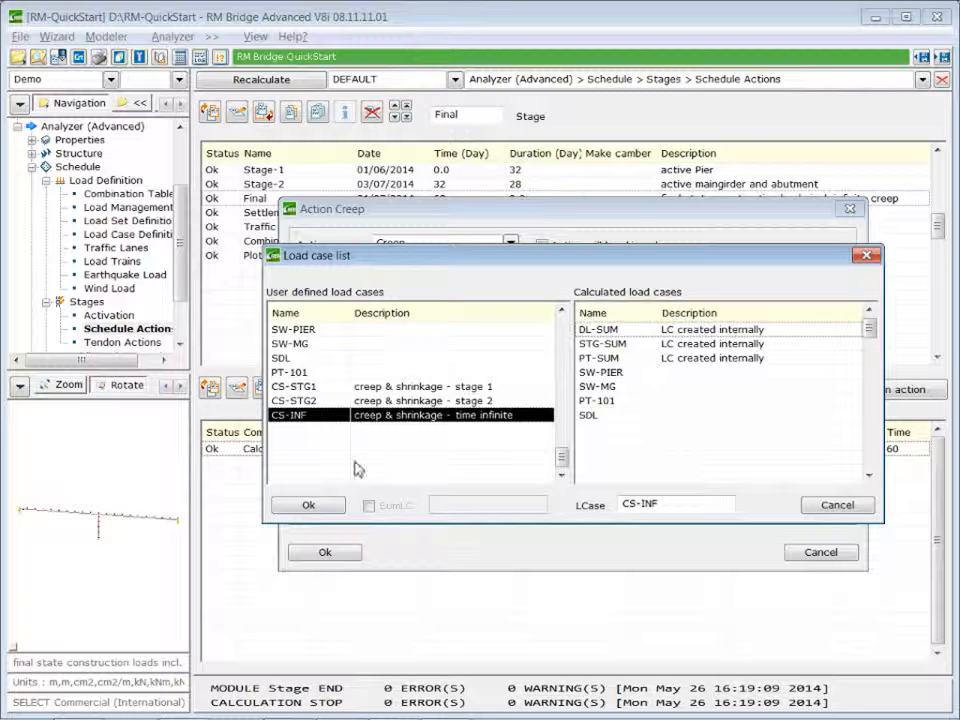
left_click(309, 505)
left_click(456, 488)
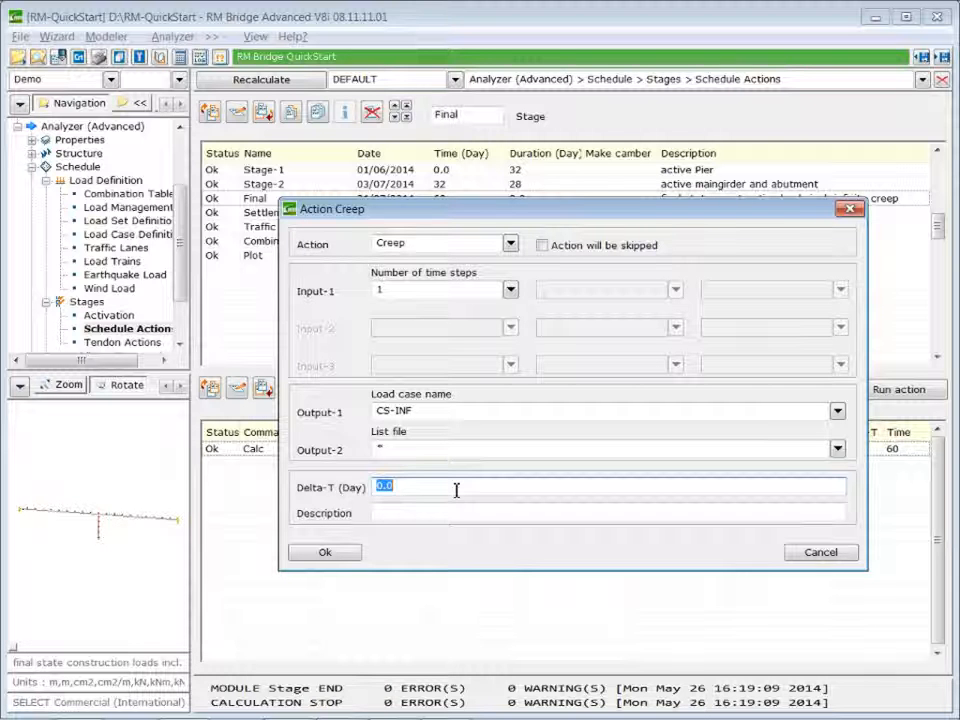
type("10000")
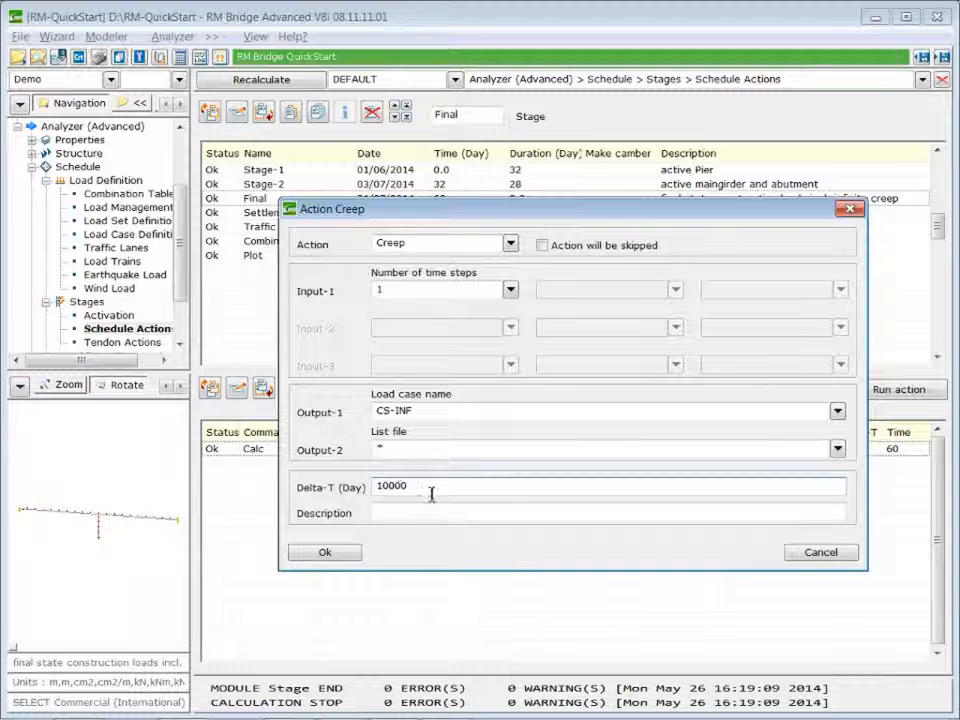
left_click(403, 292)
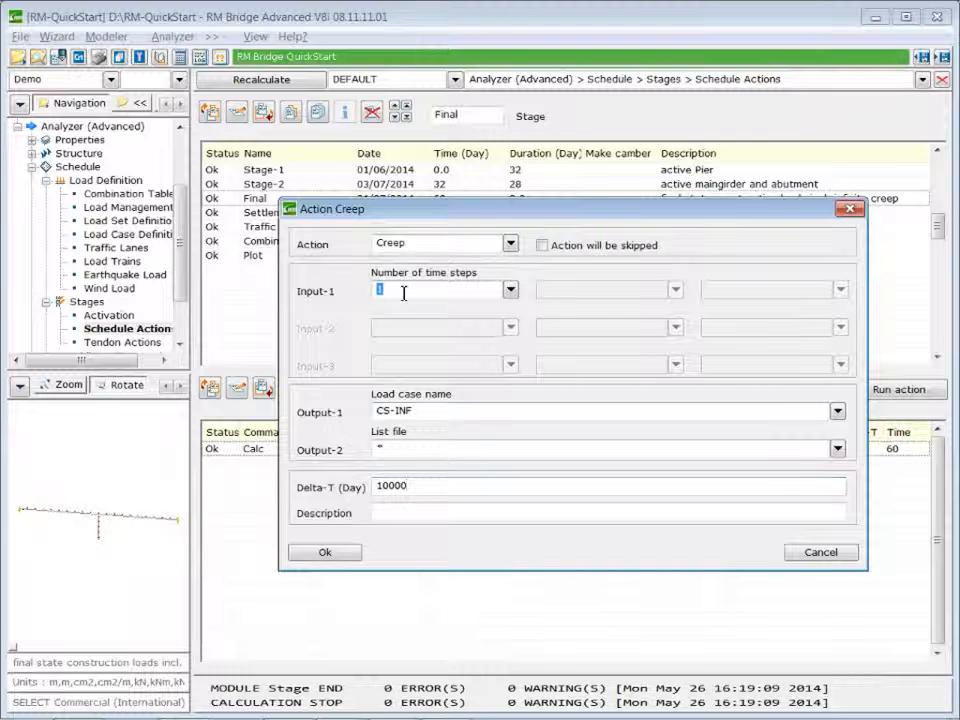
type("5")
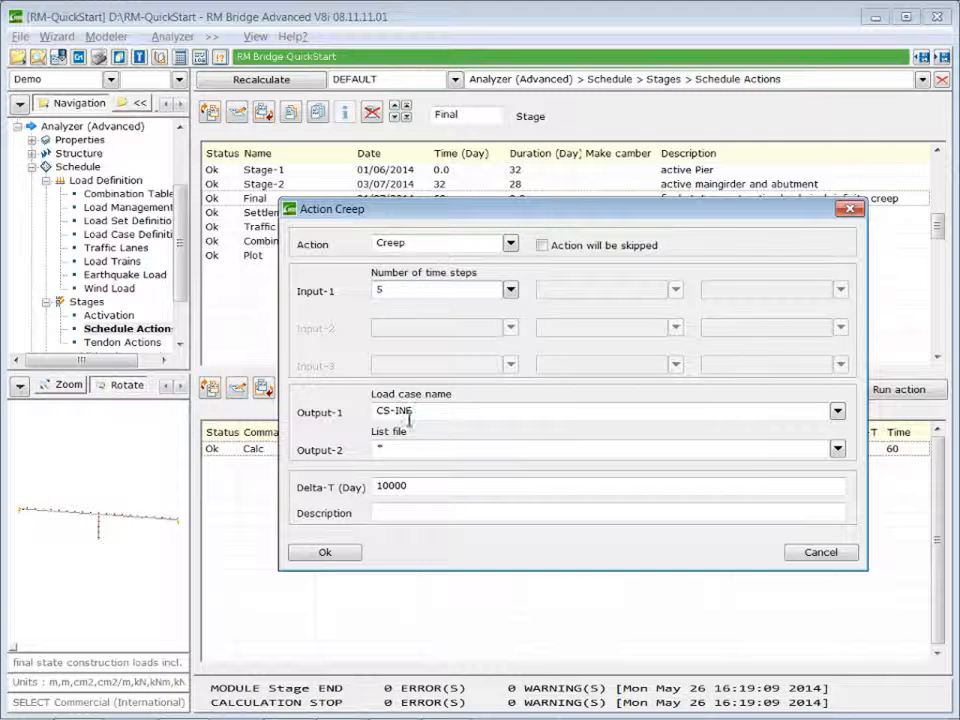
left_click(327, 555)
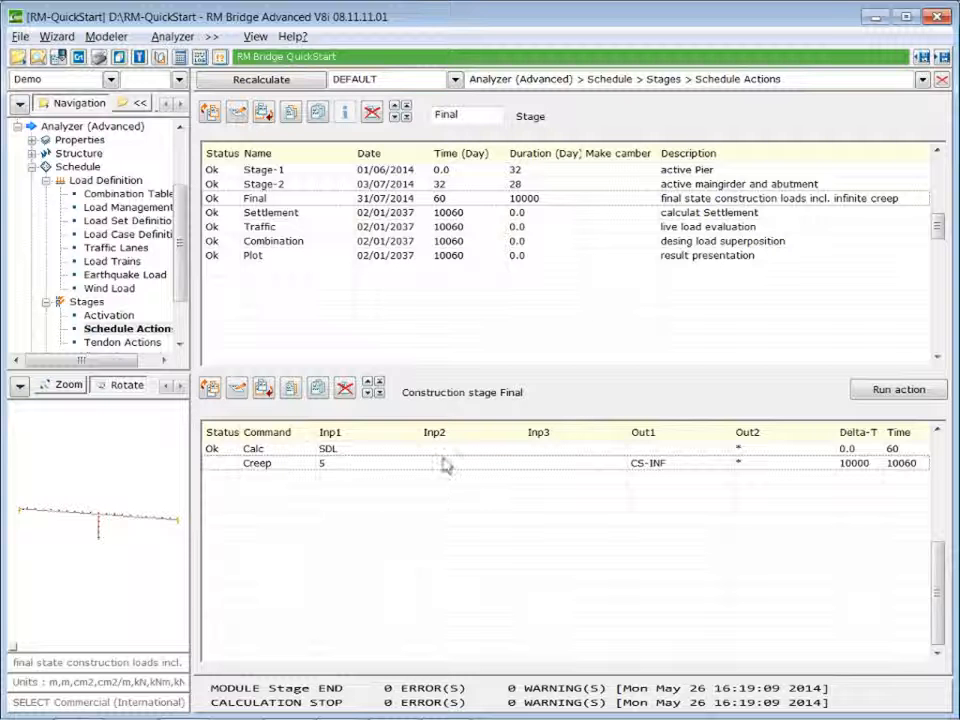
- In the calculation settings, enable time effects and steel relaxation, and set STG-SUM as the SumLC load case
left_click(256, 84)
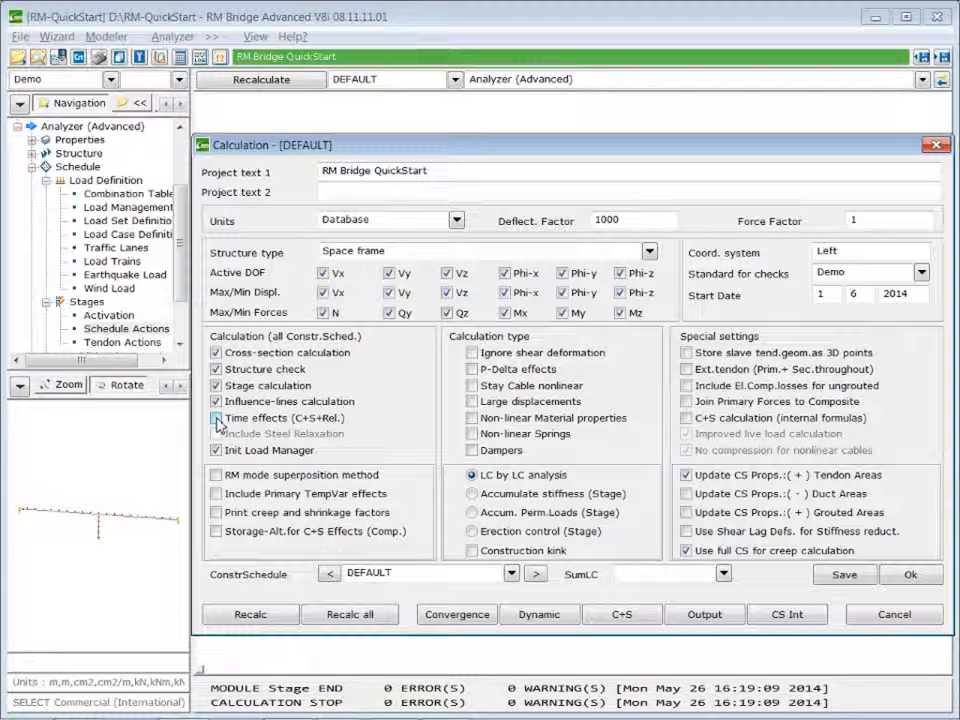
left_click(216, 418)
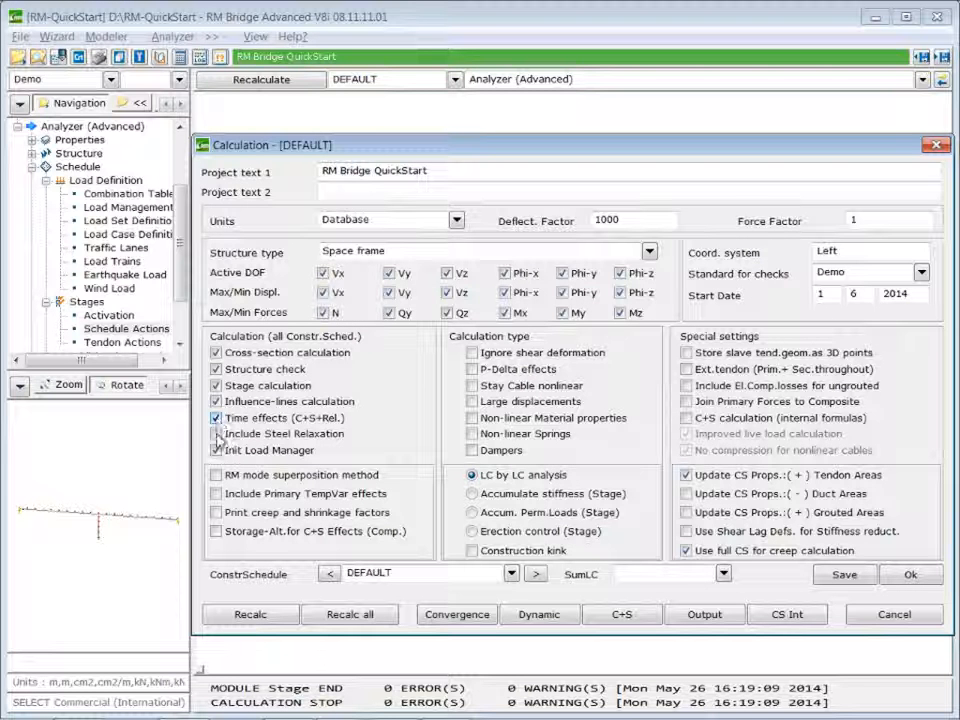
left_click(216, 435)
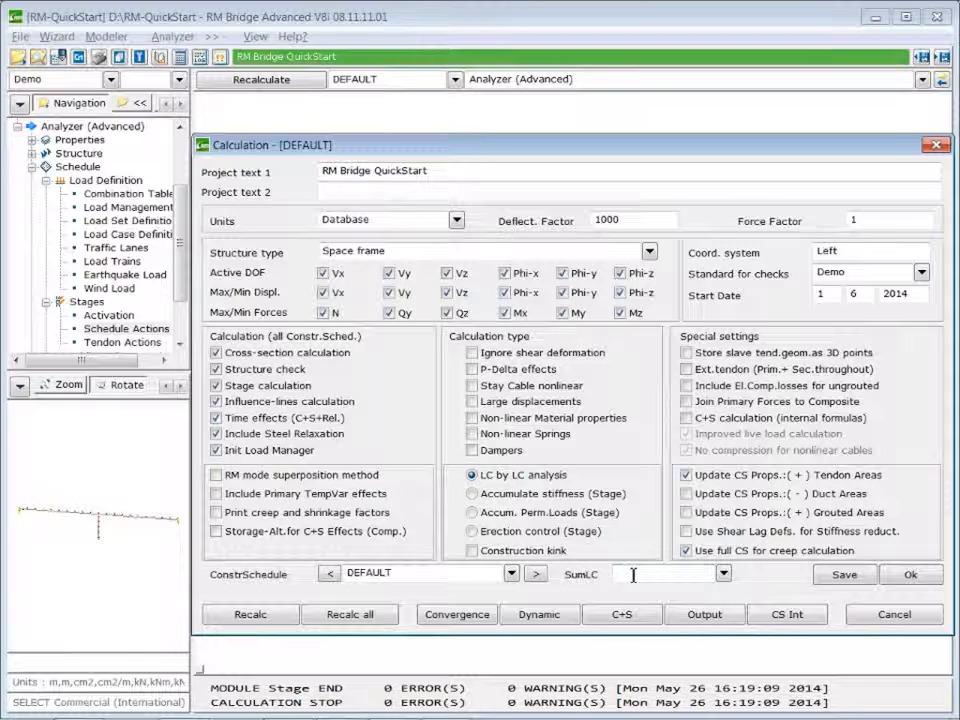
left_click(723, 574)
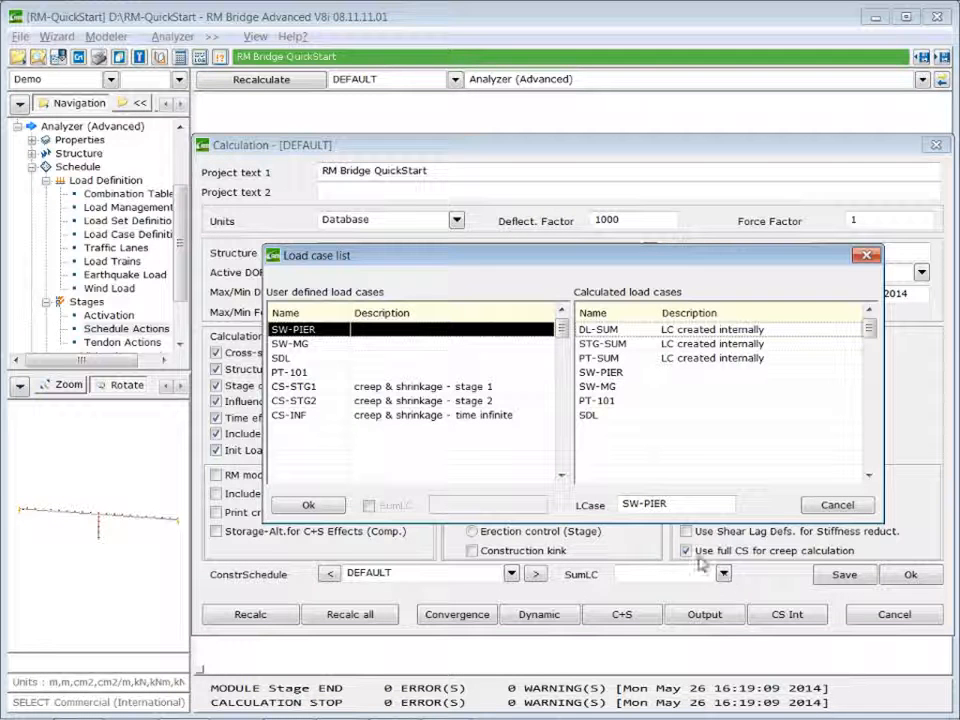
left_click(622, 344)
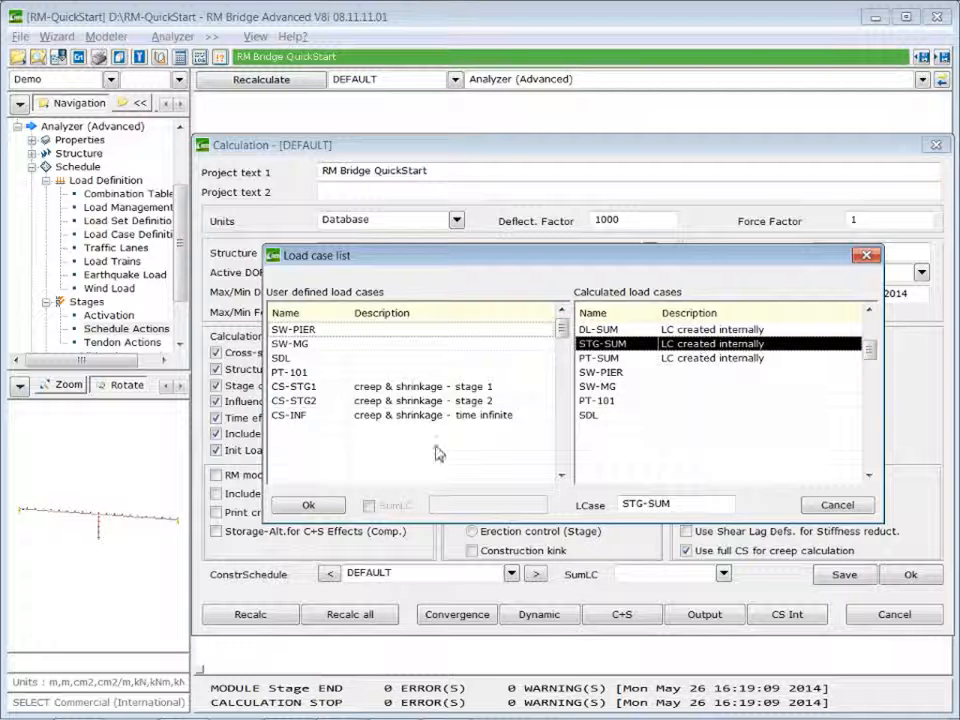
left_click(308, 507)
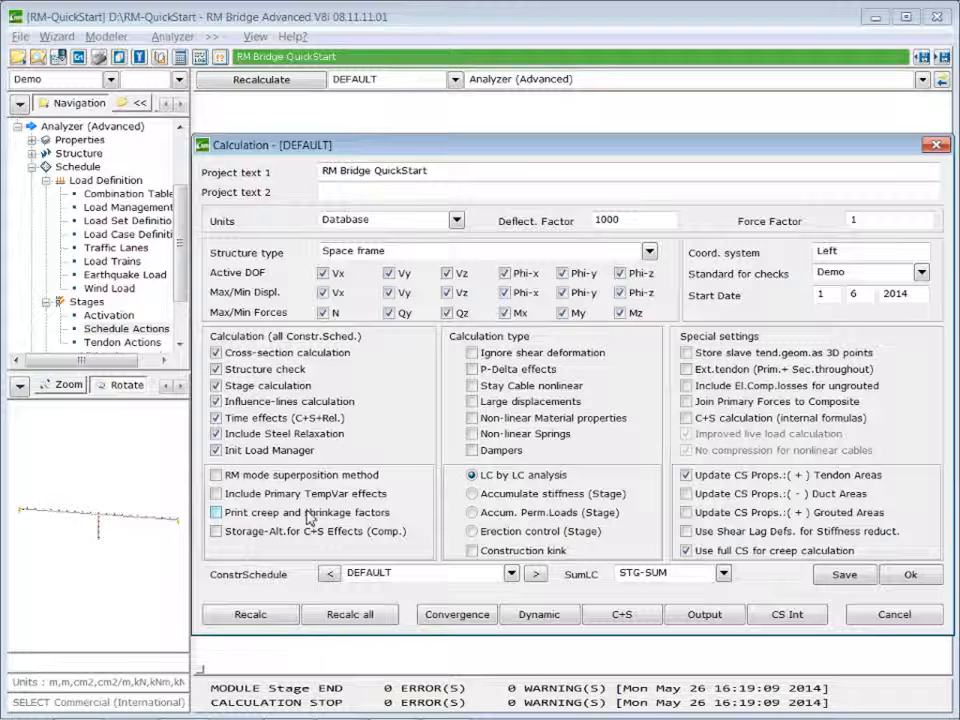
- Set the creep and shrinkage constants to logarithmic time stepping and run the recalculation
left_click(628, 615)
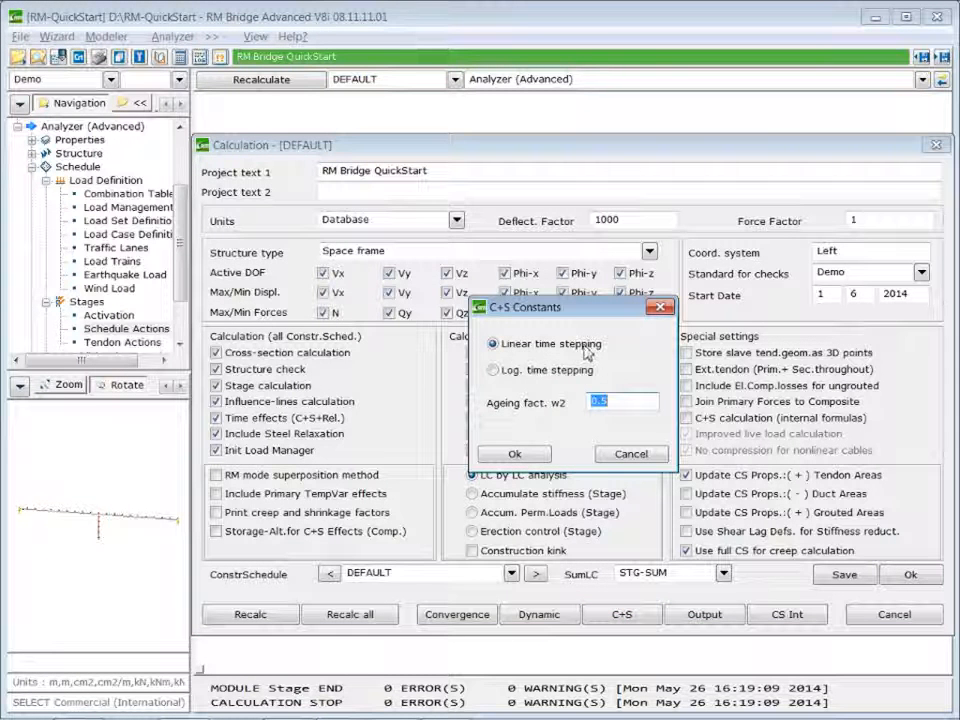
left_click(520, 370)
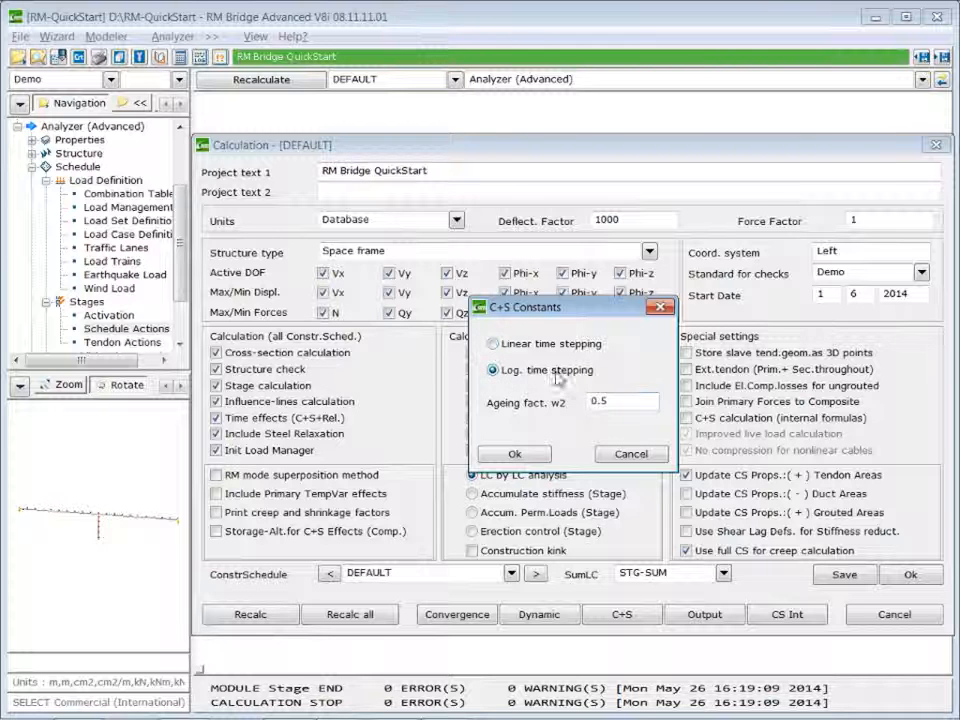
left_click(515, 455)
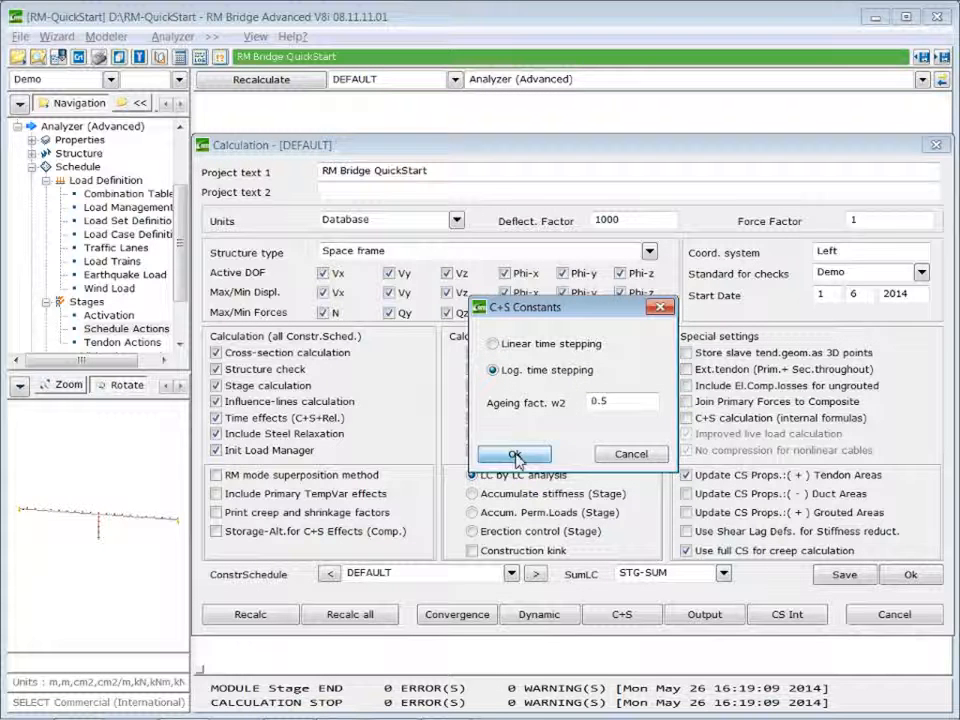
left_click(245, 617)
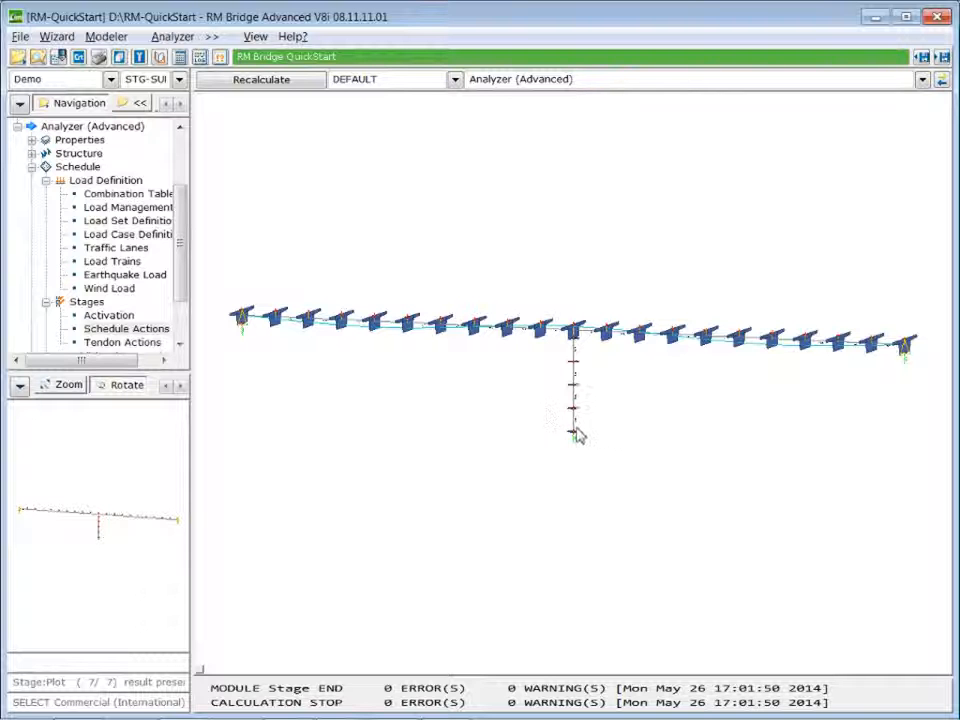
- Display the Mz force results of load case CS-SUM on the bridge model with an automatic diagram scale
right_click(594, 246)
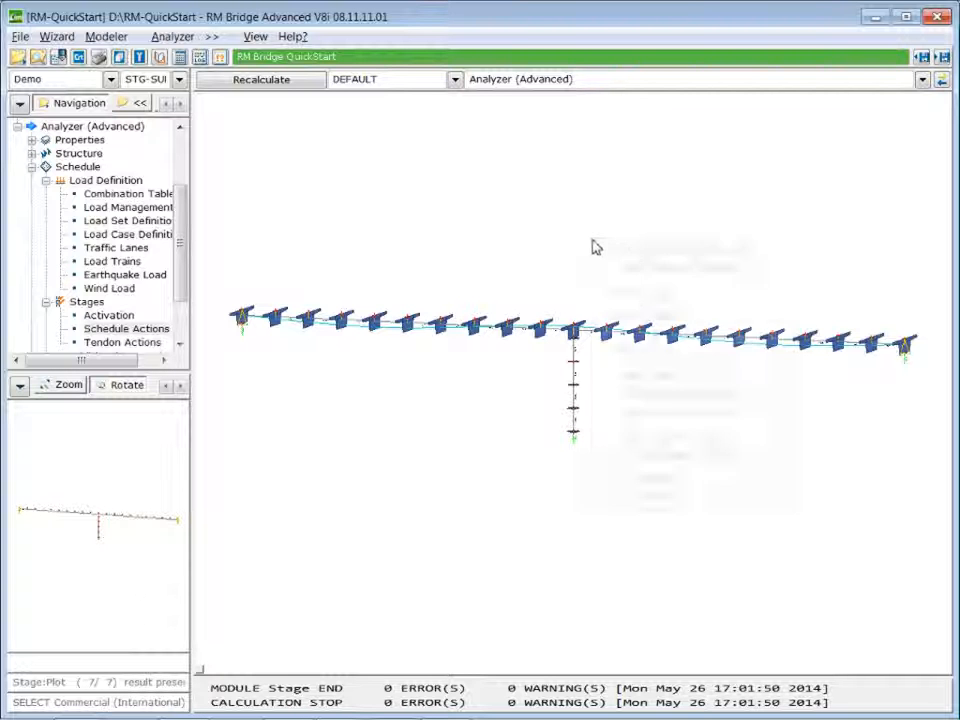
left_click(655, 498)
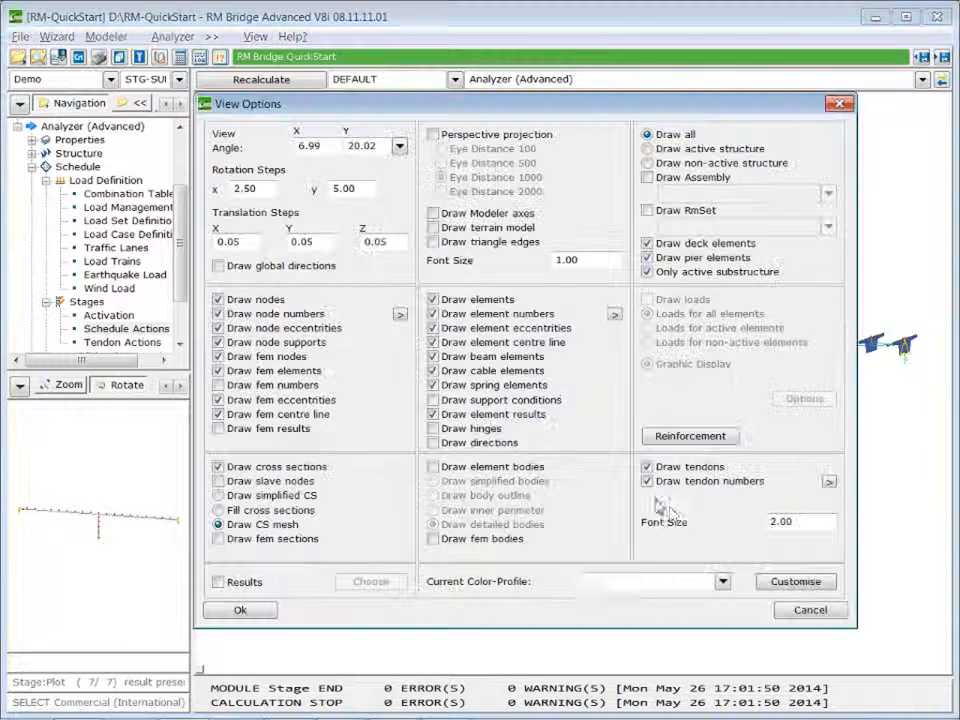
left_click(218, 582)
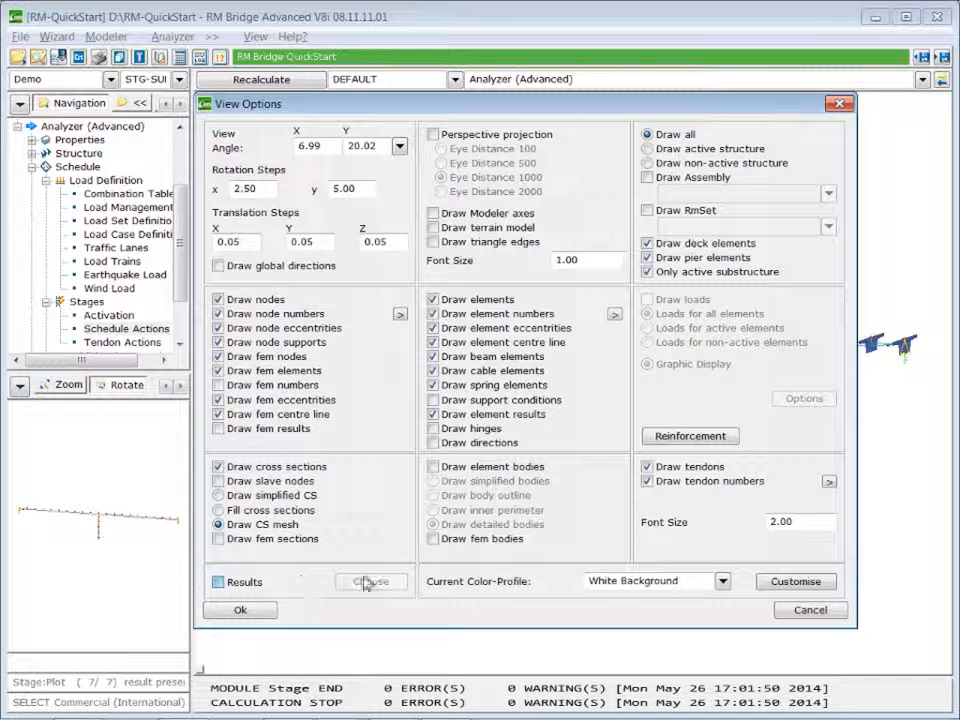
left_click(370, 581)
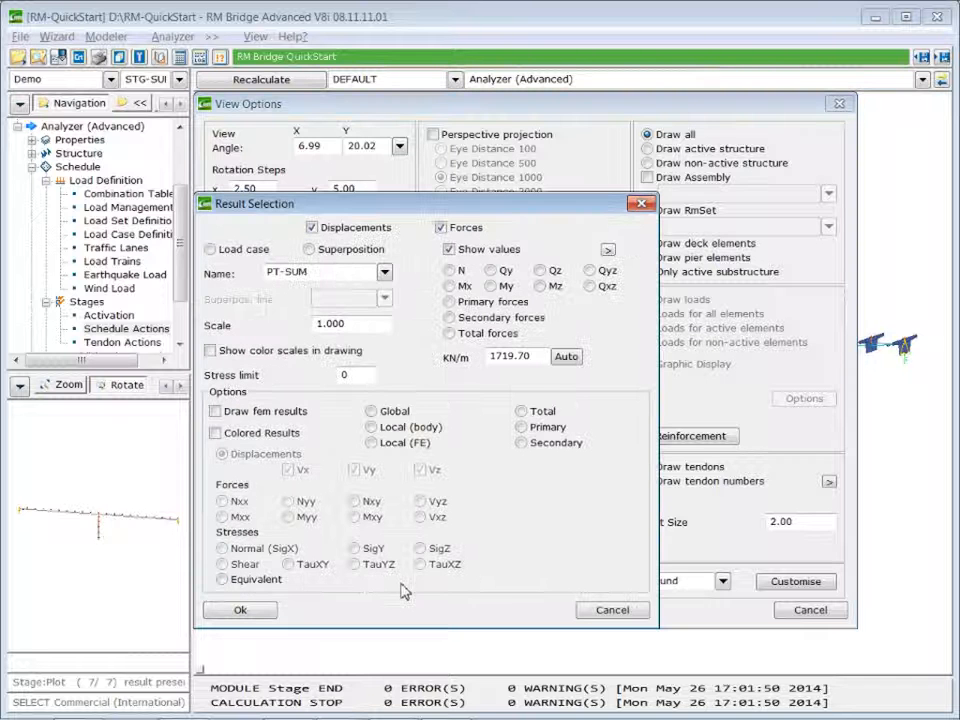
left_click(384, 271)
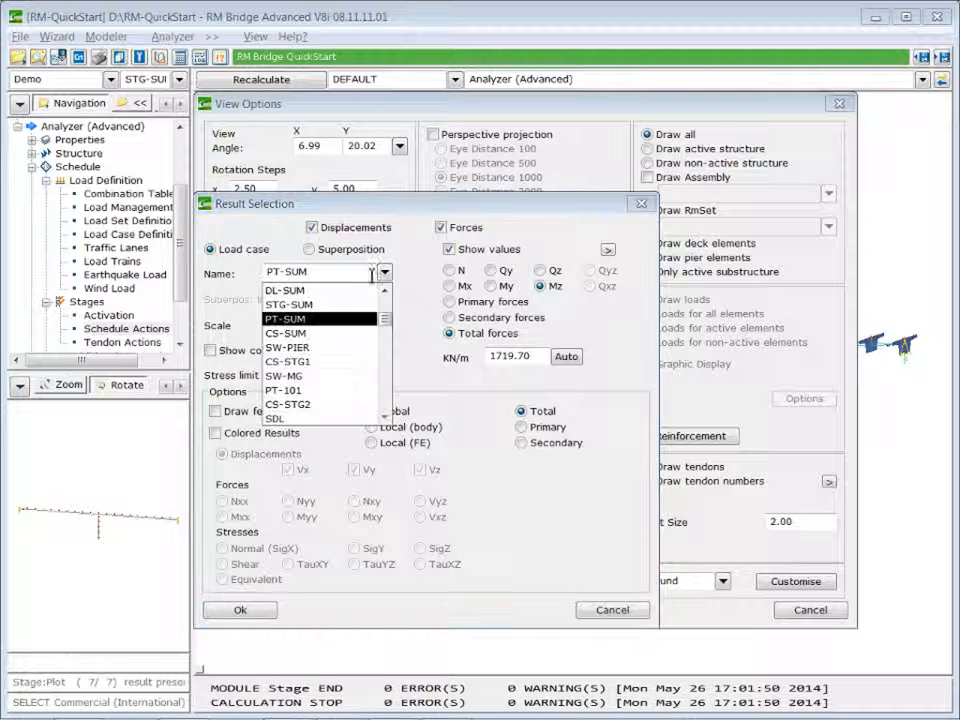
left_click(300, 333)
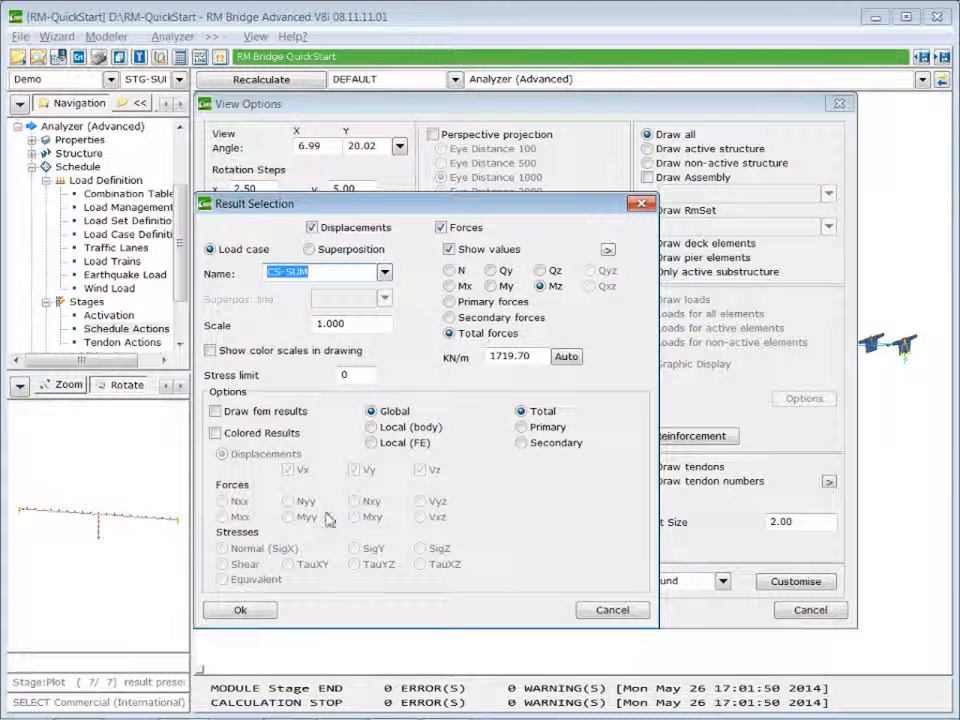
left_click(566, 357)
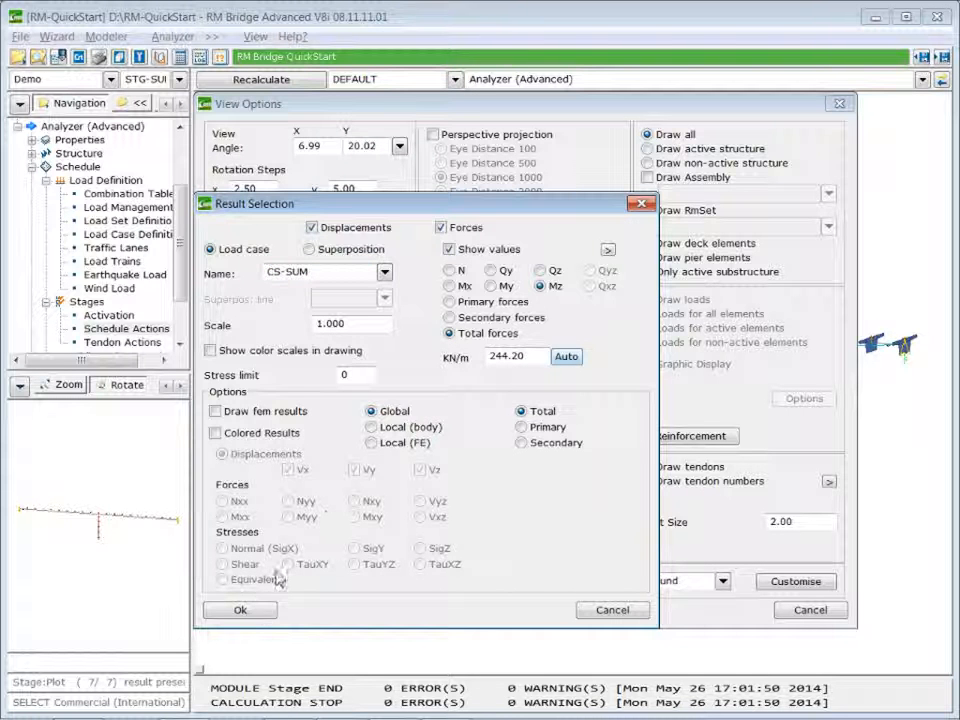
left_click(241, 610)
left_click(242, 610)
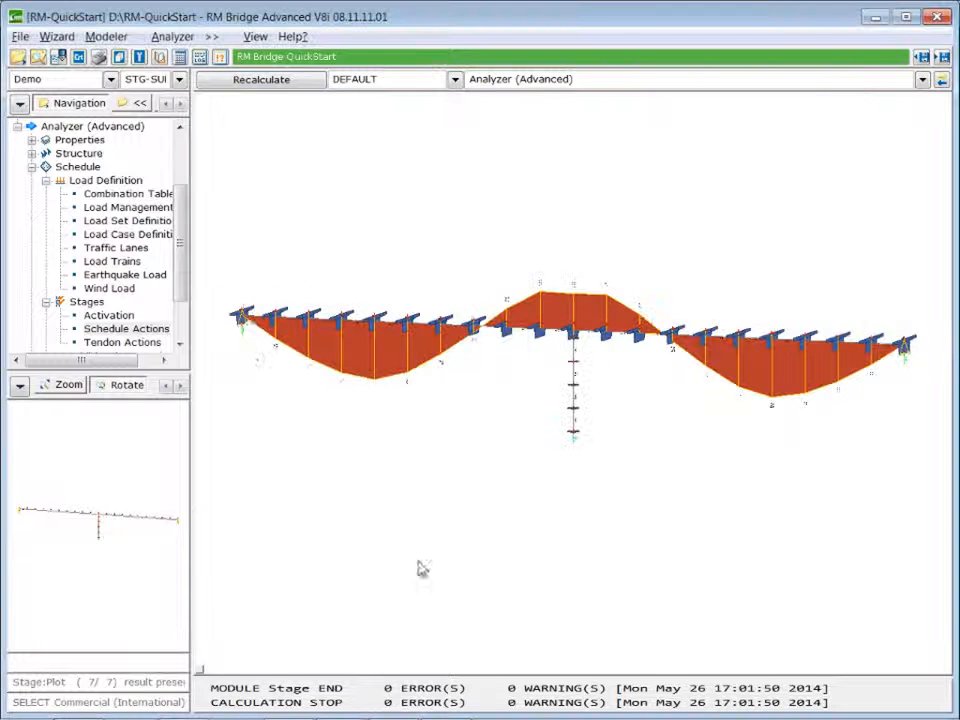